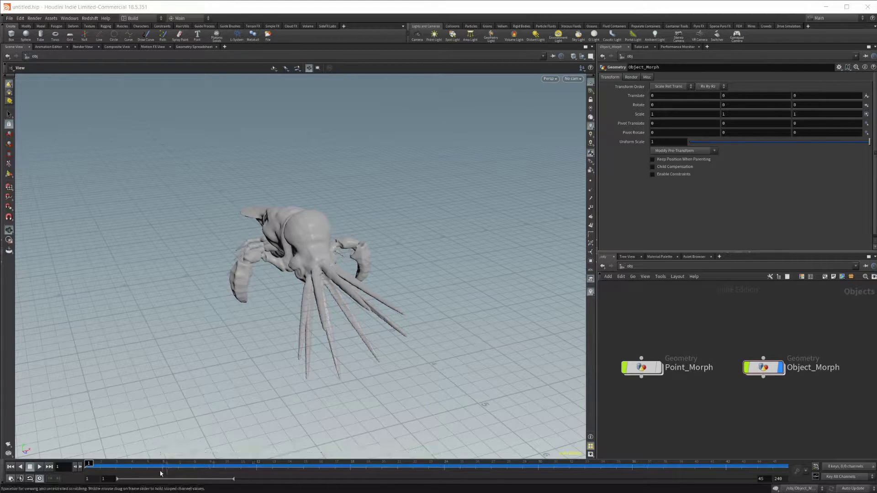
# Step: Play the Object_Morph animation and return to the first frame
pyautogui.click(40, 469)
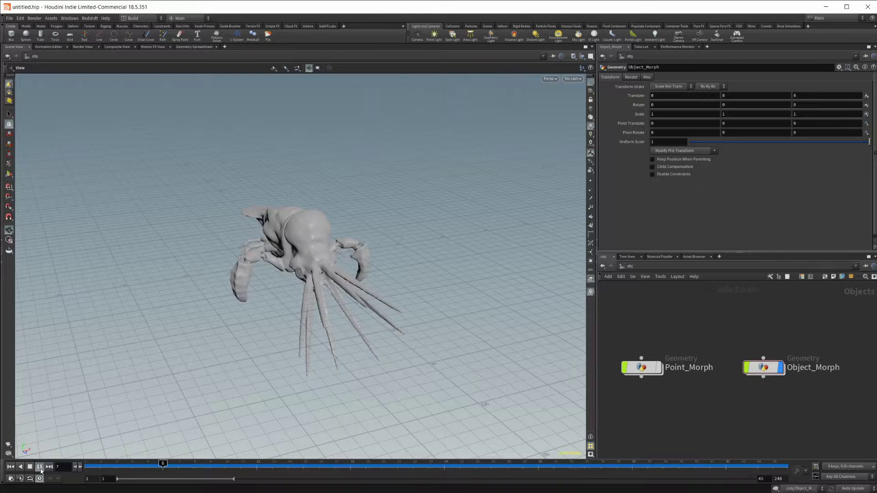
pyautogui.click(38, 468)
pyautogui.click(10, 467)
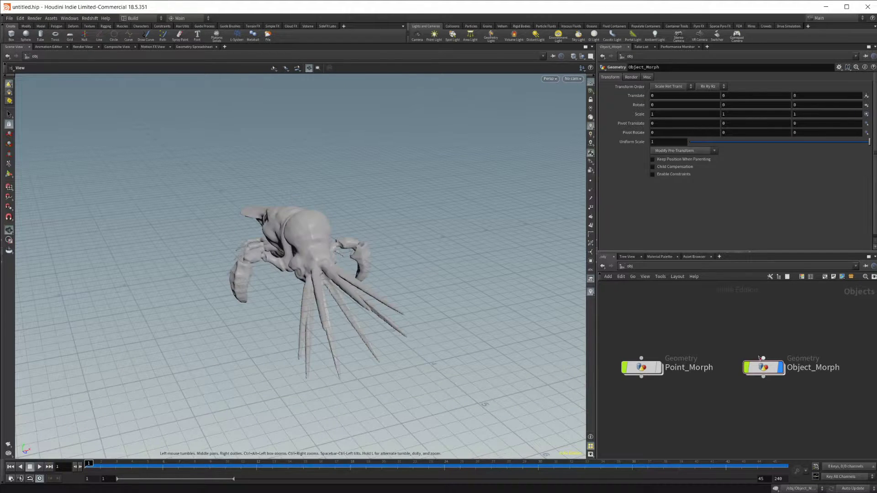
# Step: Display Point_Morph instead of Object_Morph, play its animation from several angles and return to the first frame
pyautogui.click(781, 367)
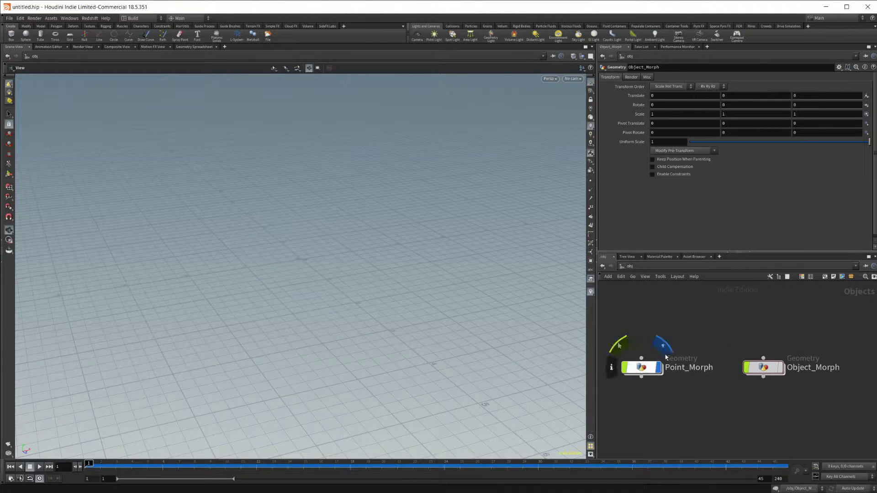
pyautogui.click(658, 367)
pyautogui.click(40, 468)
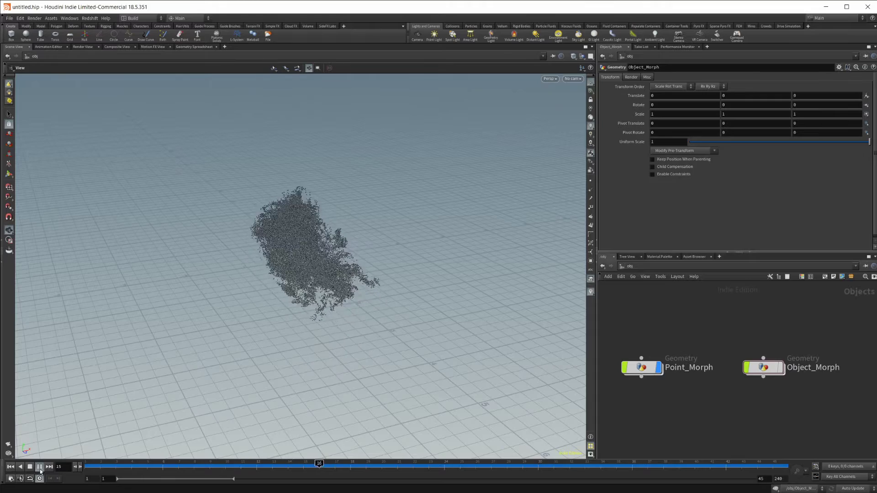
pyautogui.moveTo(281, 333)
pyautogui.mouseDown()
pyautogui.moveTo(293, 295)
pyautogui.moveTo(288, 320)
pyautogui.mouseUp()
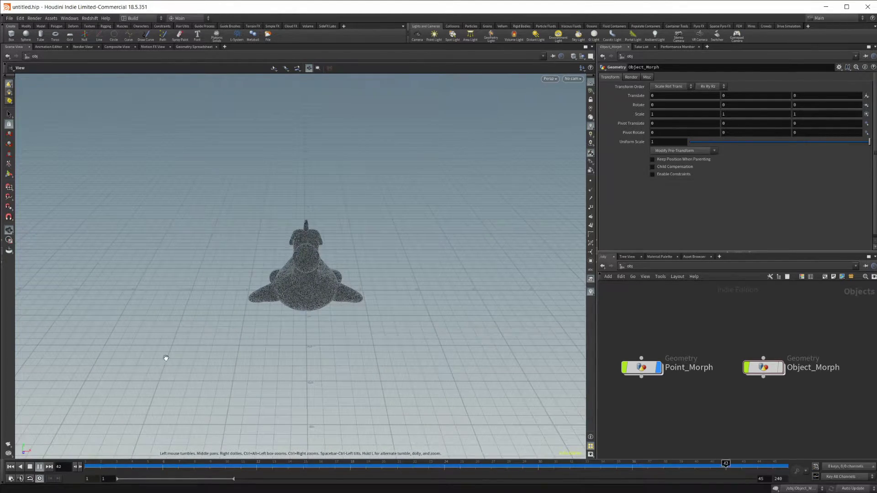
pyautogui.click(30, 467)
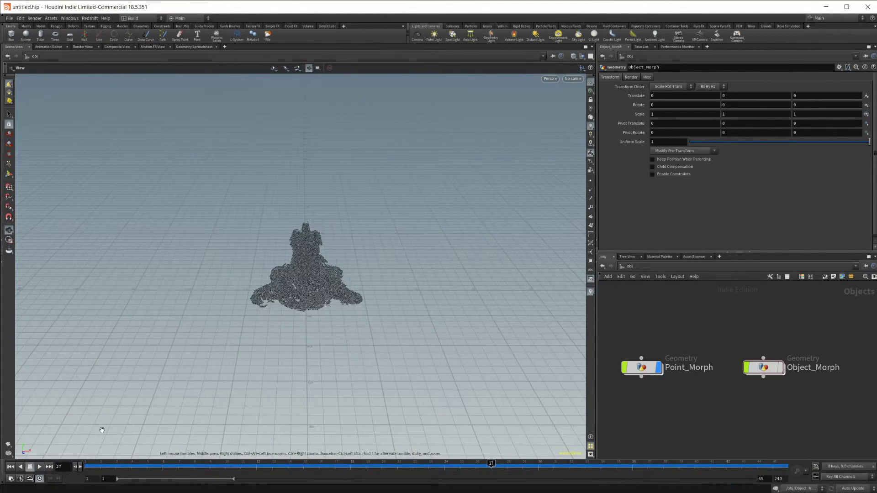
pyautogui.click(9, 467)
# Step: Hide Point_Morph, add a new Geometry object to the scene and go inside it
pyautogui.moveTo(686, 429); pyautogui.dragTo(698, 376, button='middle')
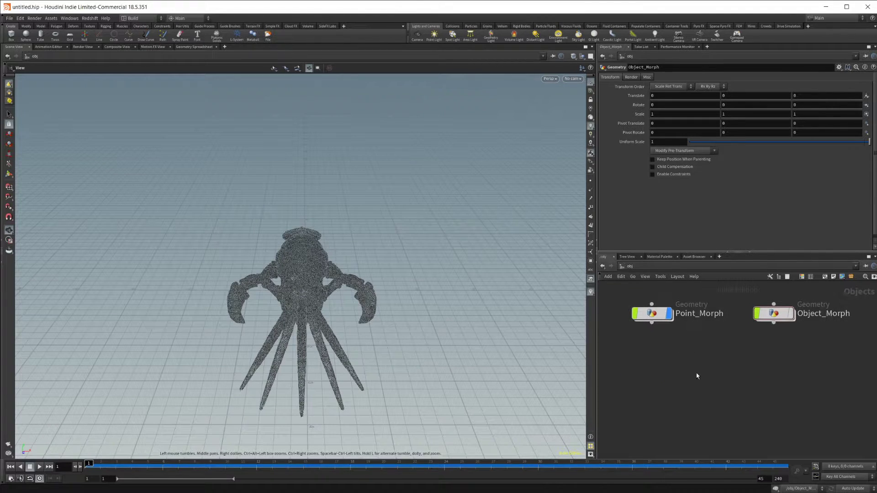
pyautogui.click(669, 314)
pyautogui.press('Tab')
pyautogui.write('geo')
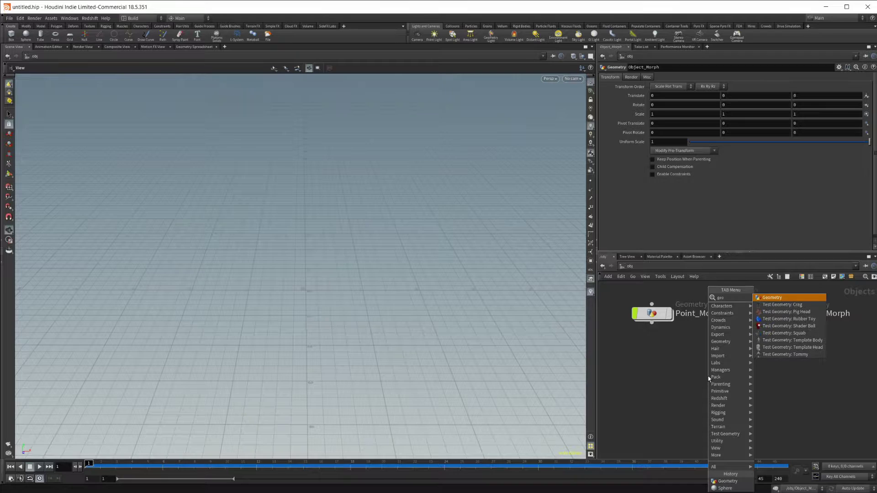
pyautogui.press('Return')
pyautogui.click(708, 376)
pyautogui.doubleClick(708, 376)
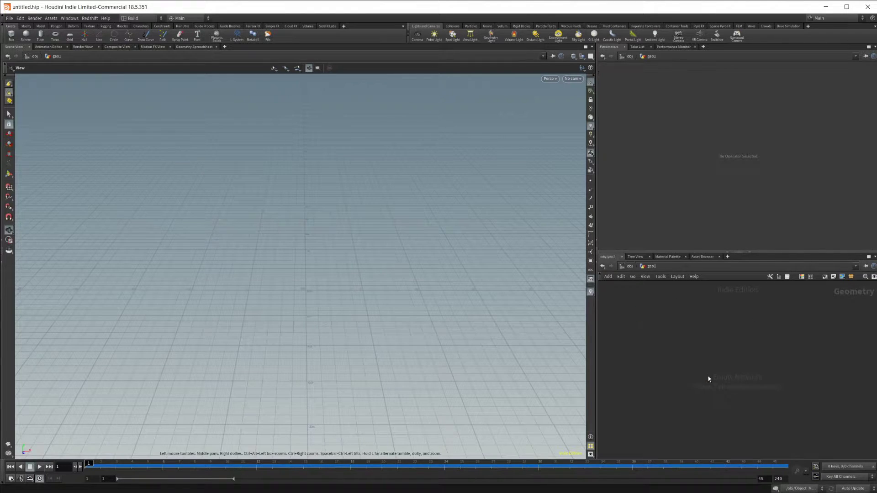
# Step: Add a Test Geometry: Squab node to the empty geometry network
pyautogui.press('Tab')
pyautogui.moveTo(739, 377)
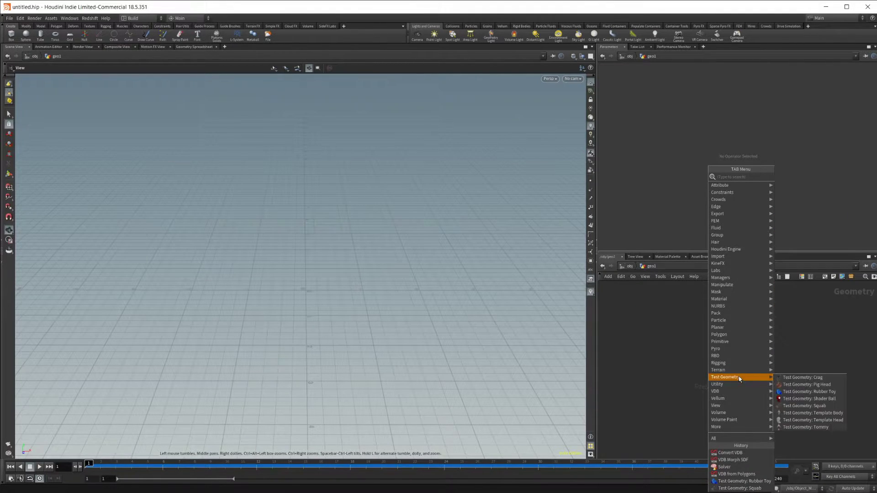
pyautogui.click(818, 406)
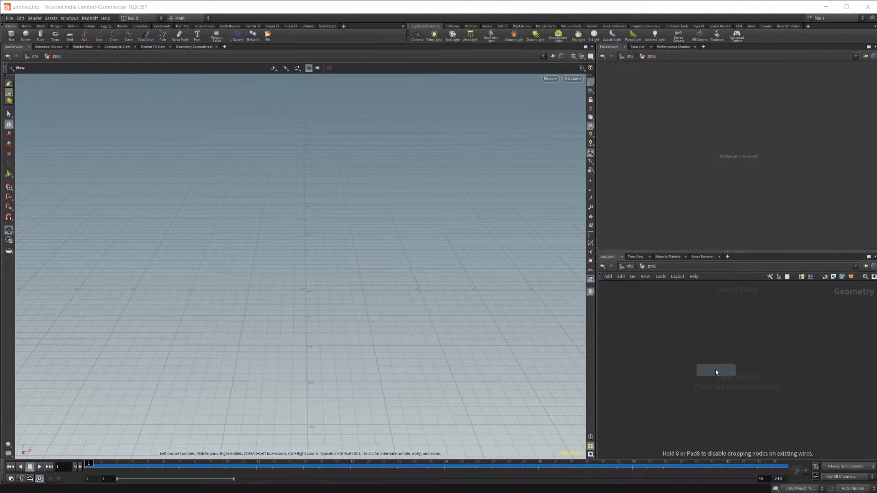
pyautogui.click(706, 357)
# Step: Add a Test Geometry: Rubber Toy node beside the squab node
pyautogui.press('Tab')
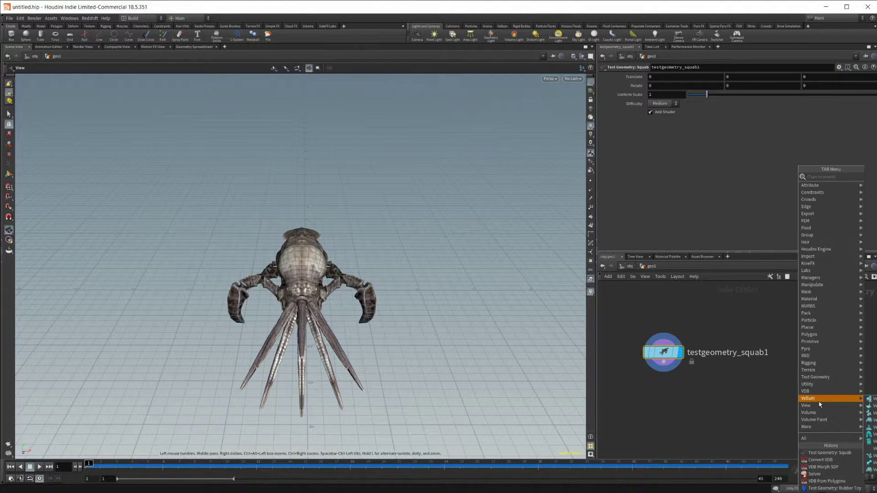
pyautogui.moveTo(838, 379)
pyautogui.click(870, 391)
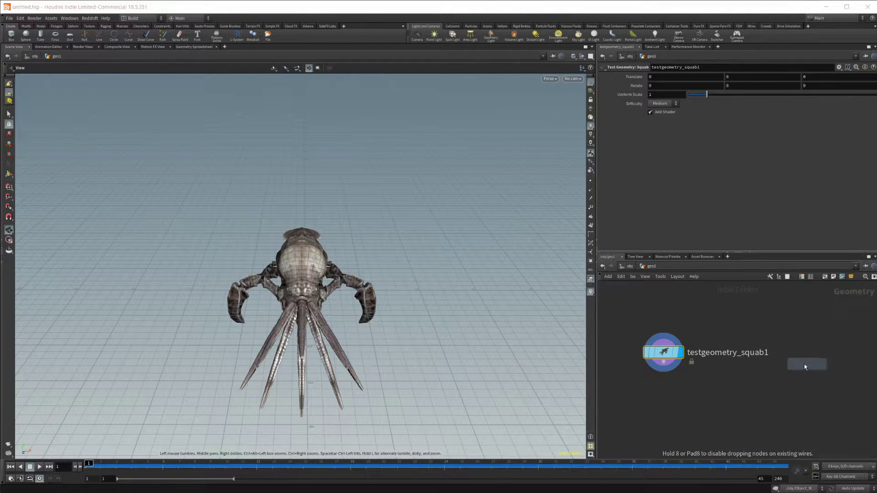
pyautogui.click(810, 359)
pyautogui.moveTo(718, 389); pyautogui.dragTo(714, 362, button='middle')
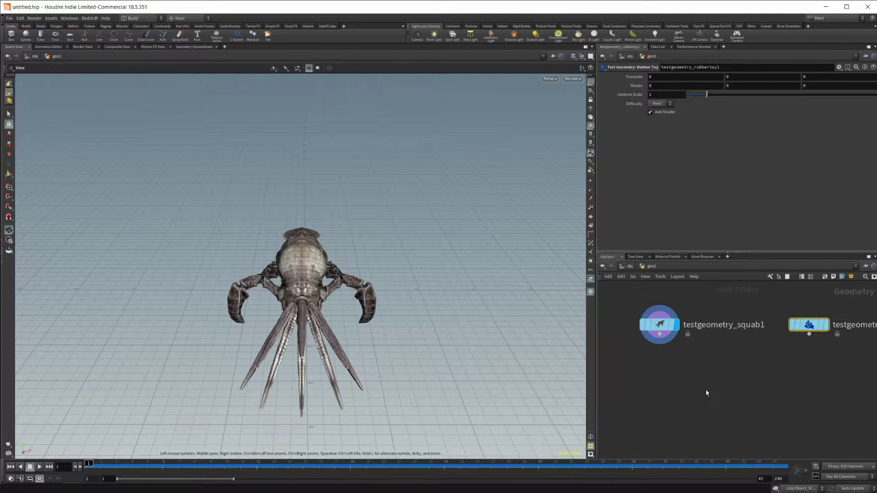
# Step: Add a Scatter node below the squab node and paste a copy of it below the rubber toy node
pyautogui.press('Tab')
pyautogui.moveTo(680, 395)
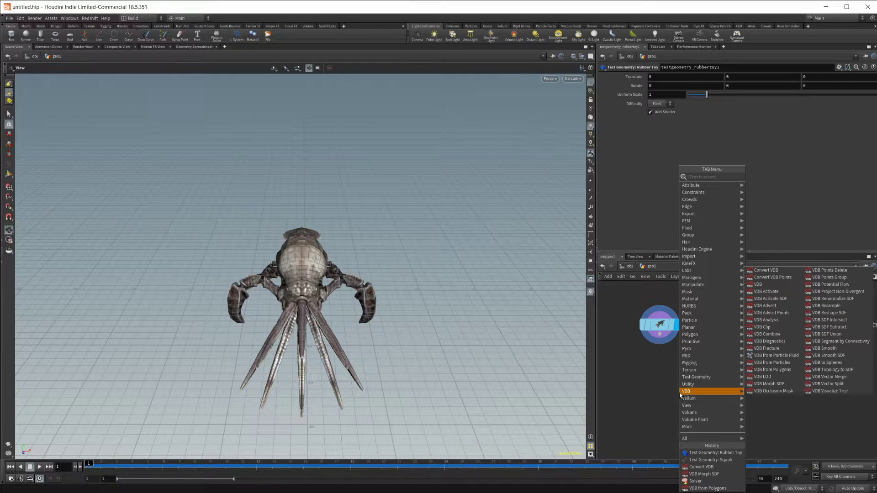
pyautogui.write('vdbf')
pyautogui.press('Return')
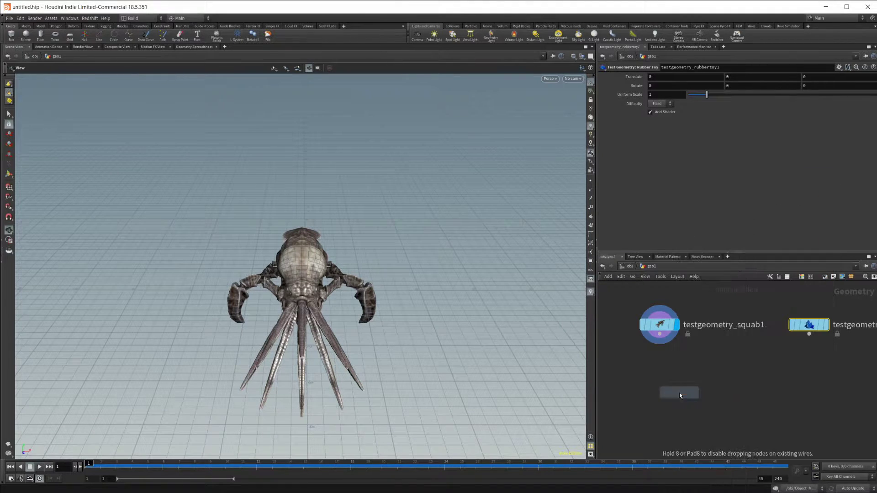
pyautogui.click(659, 392)
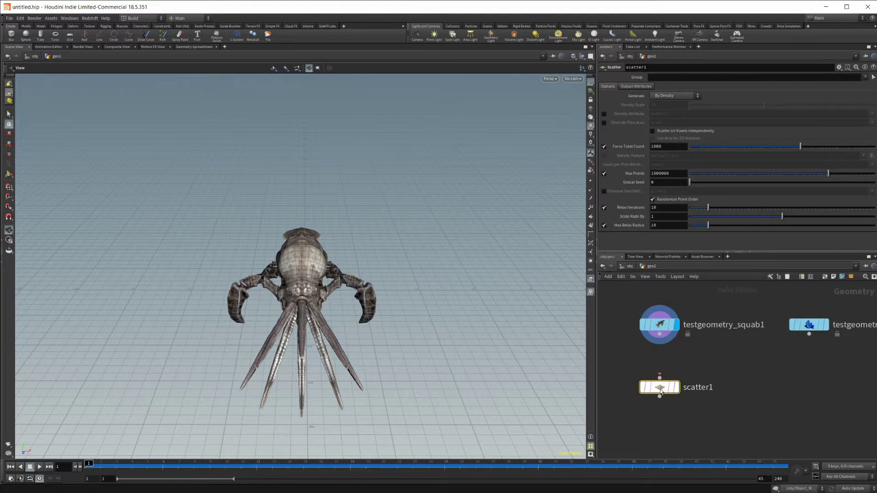
pyautogui.hotkey('ctrl', 'c')
pyautogui.hotkey('ctrl', 'v')
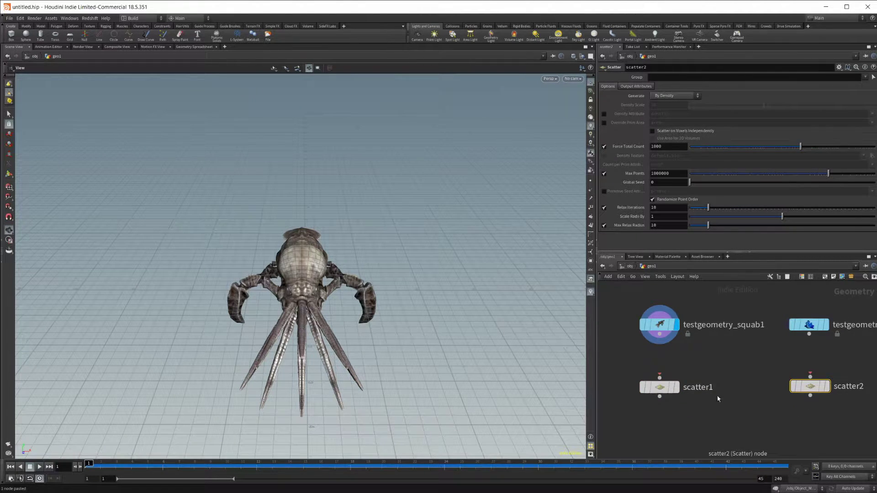
# Step: Connect the rubber toy to scatter2 and the squab to scatter1, and display scatter1 in the viewport
pyautogui.moveTo(809, 334); pyautogui.dragTo(809, 376)
pyautogui.moveTo(663, 339); pyautogui.dragTo(663, 381)
pyautogui.click(676, 387)
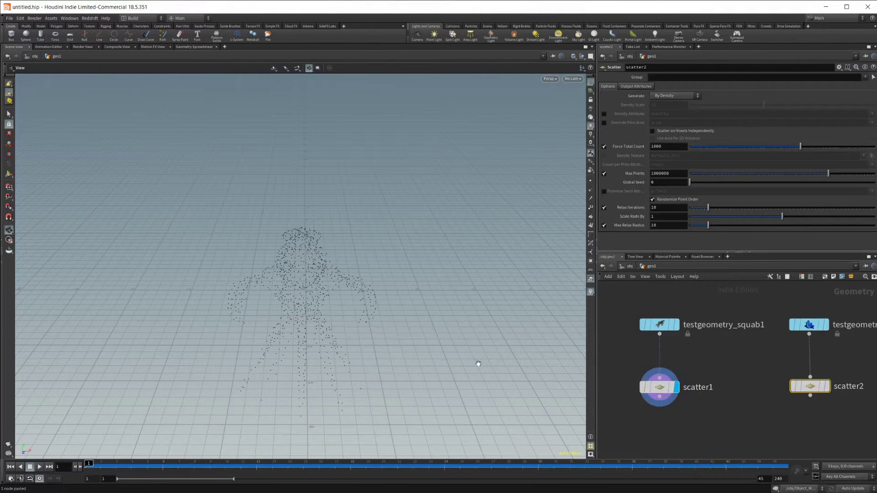
pyautogui.moveTo(328, 336)
pyautogui.mouseDown()
pyautogui.moveTo(308, 346)
pyautogui.moveTo(319, 337)
pyautogui.mouseUp()
# Step: Set Force Total Count to 50000 on scatter2 and on scatter1
pyautogui.click(681, 148)
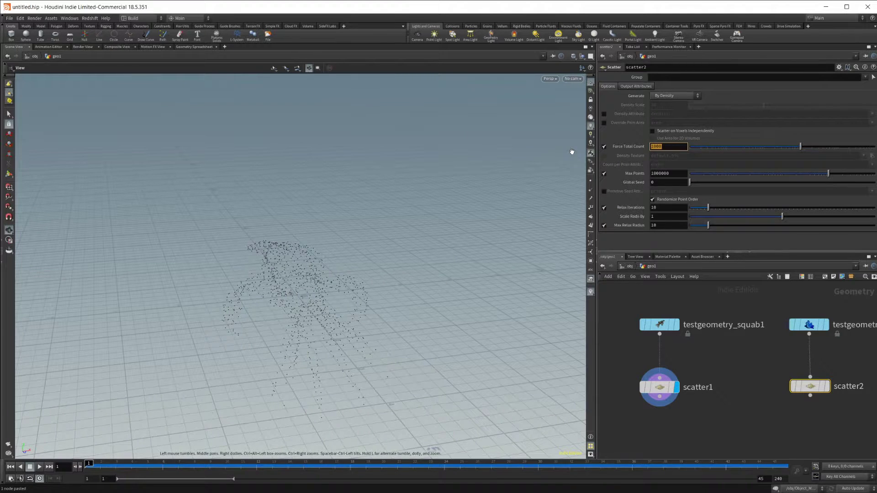
pyautogui.write('50000')
pyautogui.press('Return')
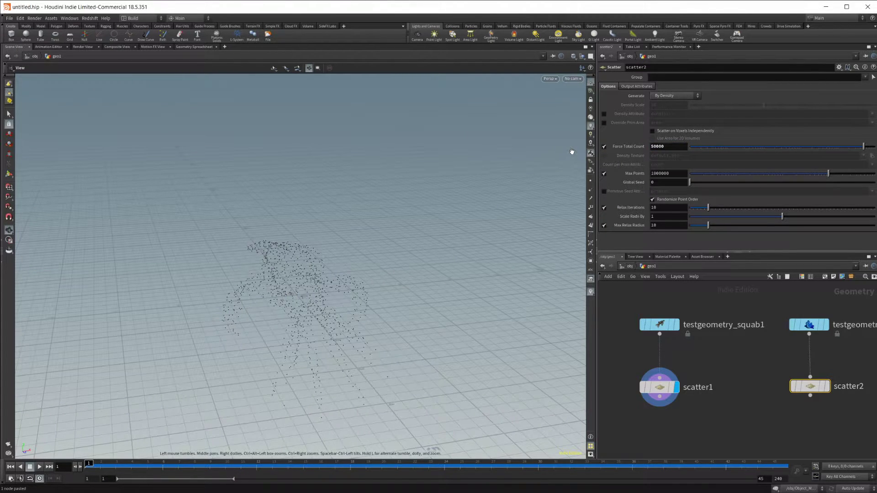
pyautogui.click(664, 387)
pyautogui.click(682, 148)
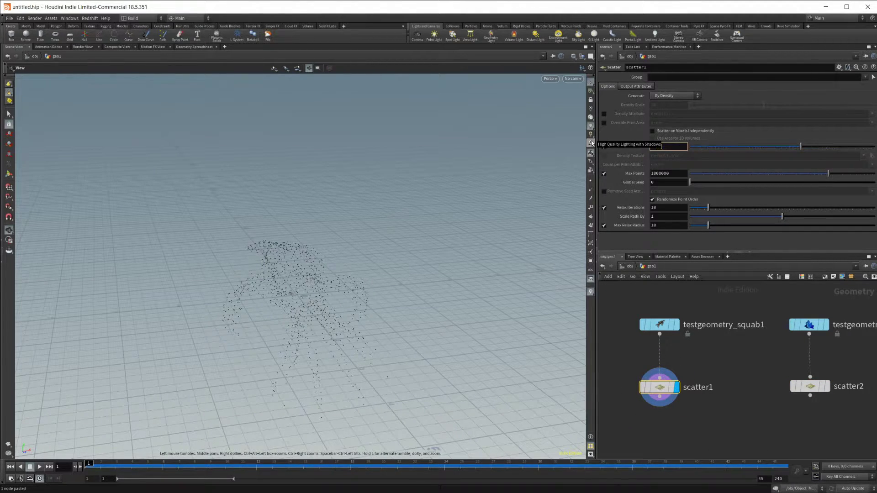
pyautogui.write('50000')
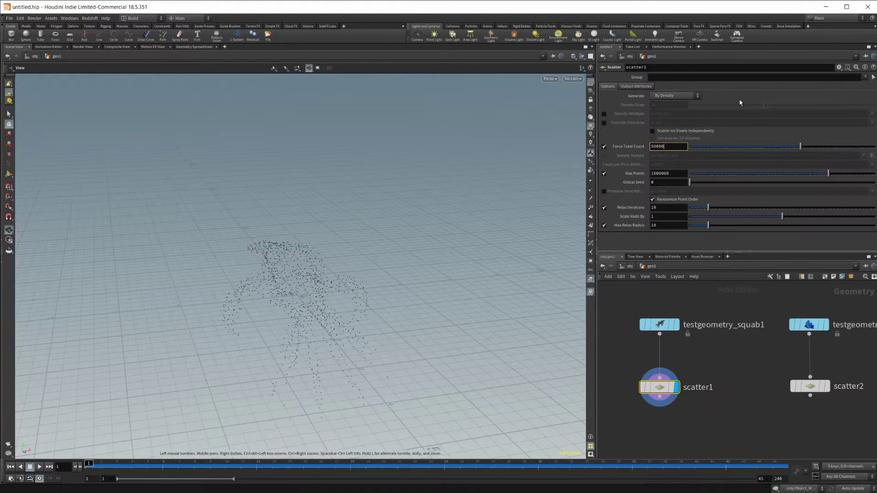
pyautogui.press('Return')
# Step: Examine the squab's scattered points, then display scatter2 and examine the rubber toy's points
pyautogui.moveTo(337, 337); pyautogui.dragTo(359, 353)
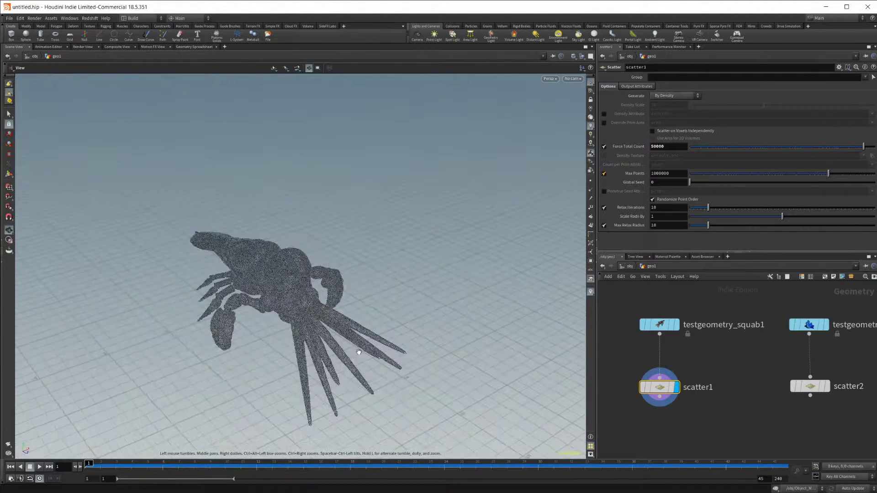
pyautogui.click(827, 386)
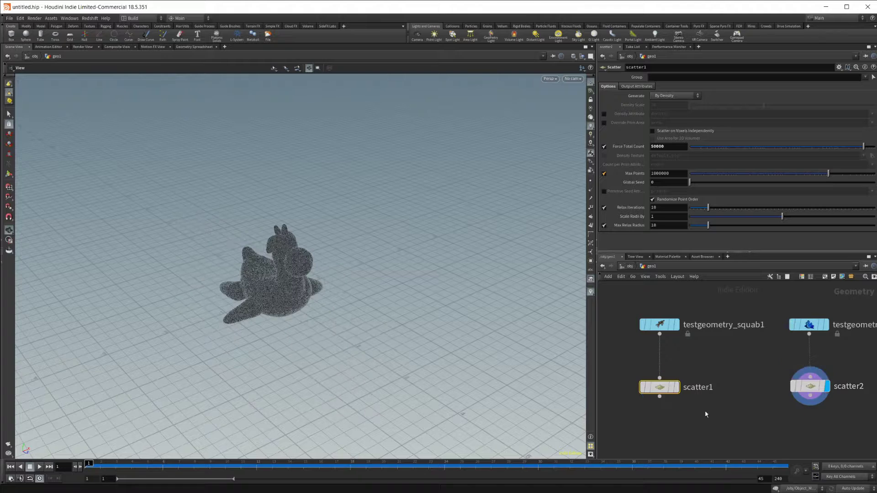
pyautogui.moveTo(249, 300); pyautogui.dragTo(287, 282)
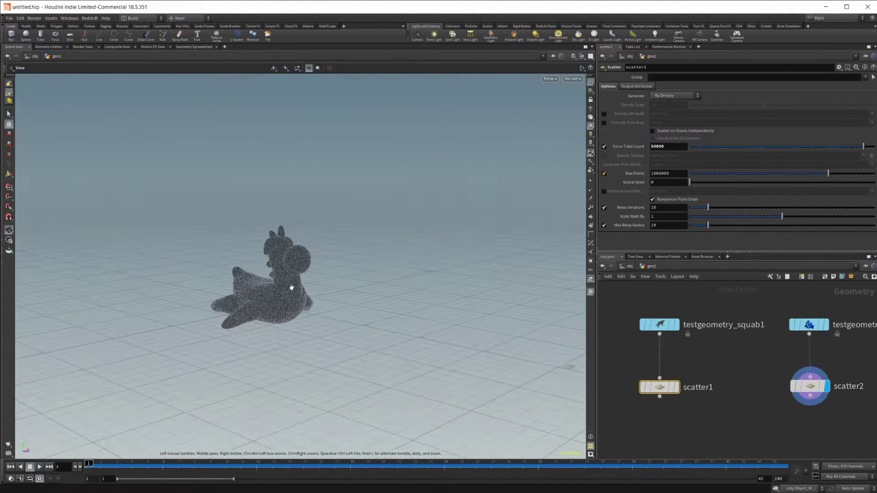
# Step: Add a Point VOP node below the two Scatter nodes
pyautogui.scroll(-2, 731, 379)
pyautogui.scroll(-2, 738, 386)
pyautogui.scroll(-3, 726, 372)
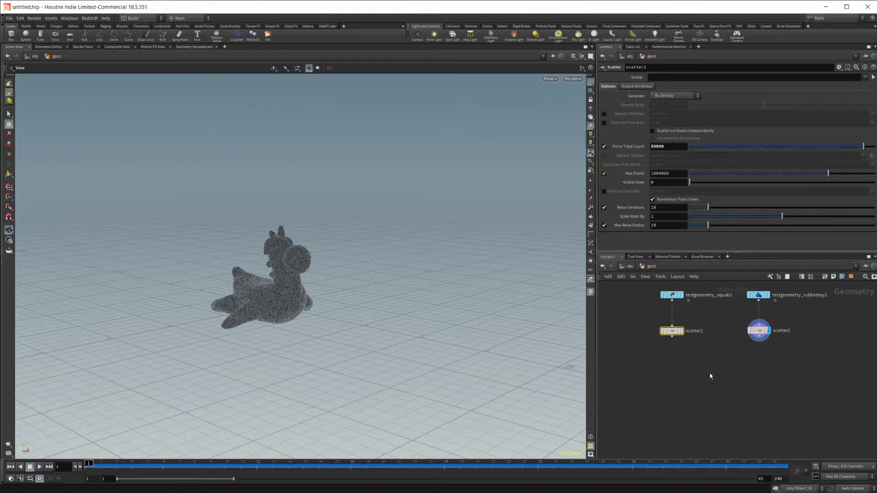
pyautogui.press('Tab')
pyautogui.write('po')
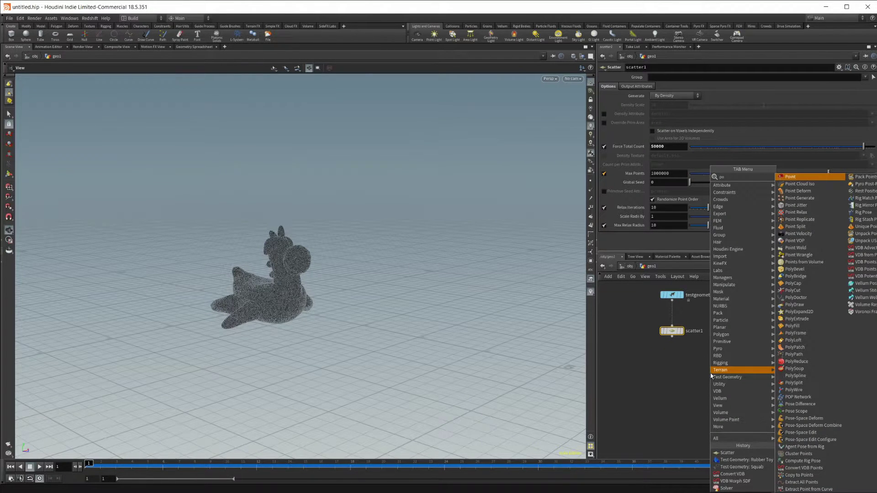
pyautogui.write('n')
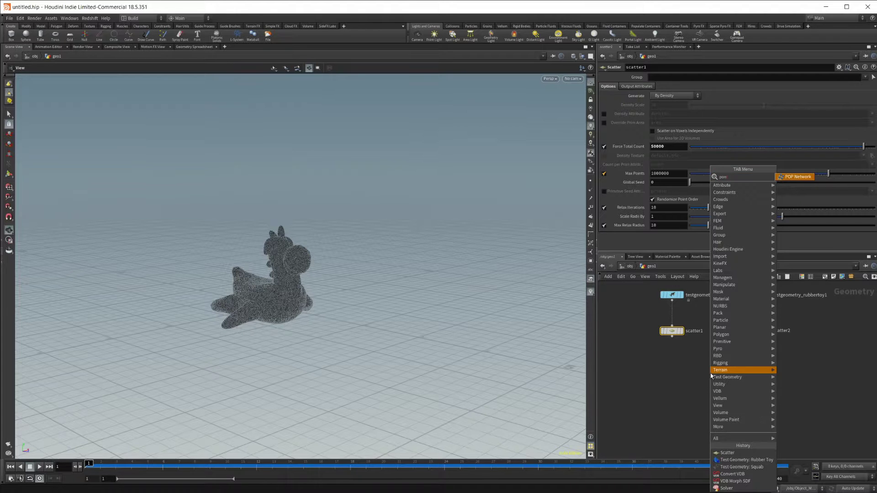
pyautogui.press('BackSpace')
pyautogui.press('BackSpace')
pyautogui.press('BackSpace')
pyautogui.write('poin')
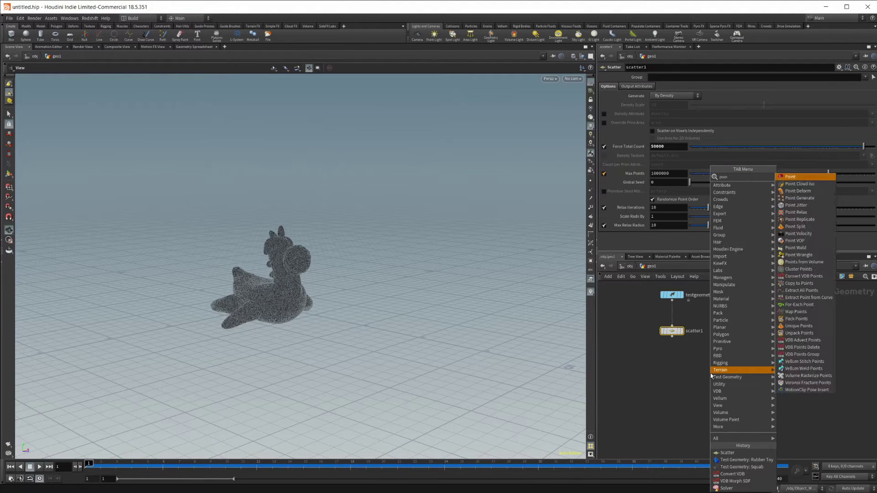
pyautogui.write('tvo')
pyautogui.press('Return')
pyautogui.click(711, 374)
pyautogui.click(711, 373)
# Step: Connect scatter1 to the Point VOP's first input and scatter2 to its second input, and display the Point VOP
pyautogui.scroll(2, 678, 339)
pyautogui.moveTo(672, 335); pyautogui.dragTo(703, 368)
pyautogui.moveTo(776, 337); pyautogui.dragTo(714, 373)
pyautogui.click(729, 379)
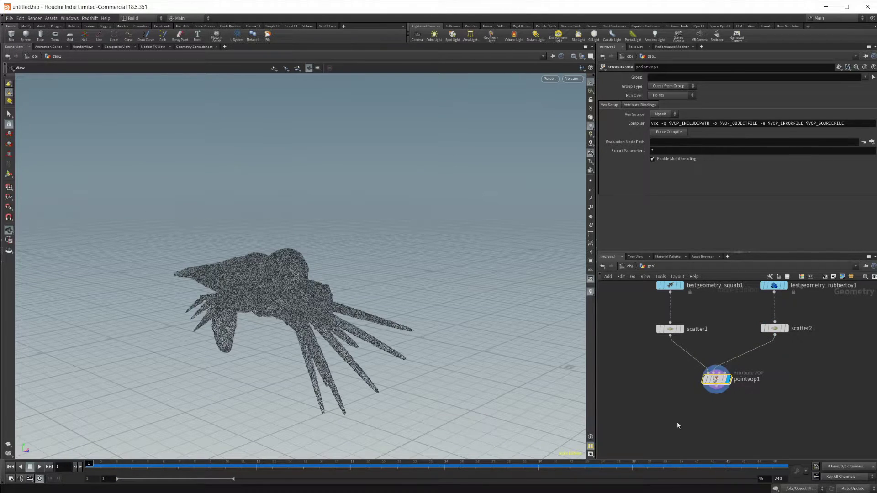
# Step: Go inside the Point VOP and move the global parameters and output nodes to make room between them
pyautogui.doubleClick(714, 379)
pyautogui.moveTo(669, 344); pyautogui.dragTo(610, 320)
pyautogui.moveTo(712, 381); pyautogui.dragTo(823, 410, button='middle')
pyautogui.moveTo(726, 347); pyautogui.dragTo(670, 342)
pyautogui.moveTo(797, 376); pyautogui.dragTo(741, 367, button='middle')
pyautogui.scroll(-1, 687, 344)
# Step: Add an Import Point Attribute node between the global parameters and output nodes
pyautogui.press('Tab')
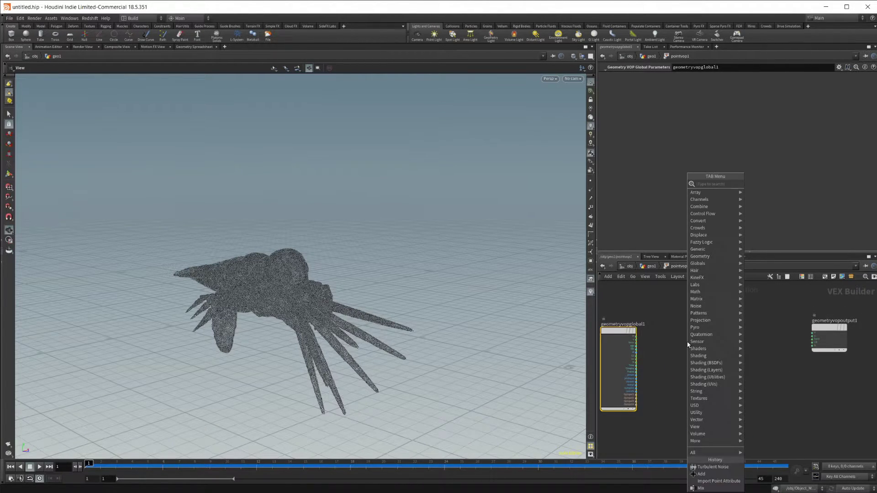
pyautogui.write('imp')
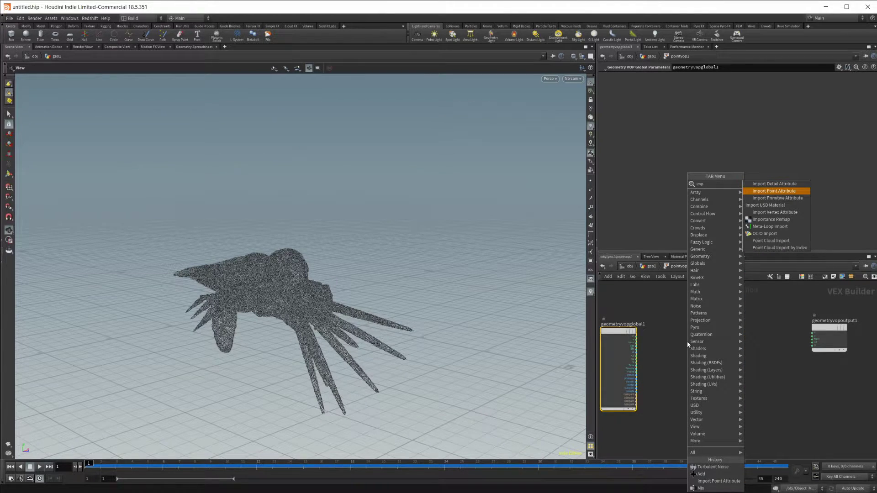
pyautogui.press('Return')
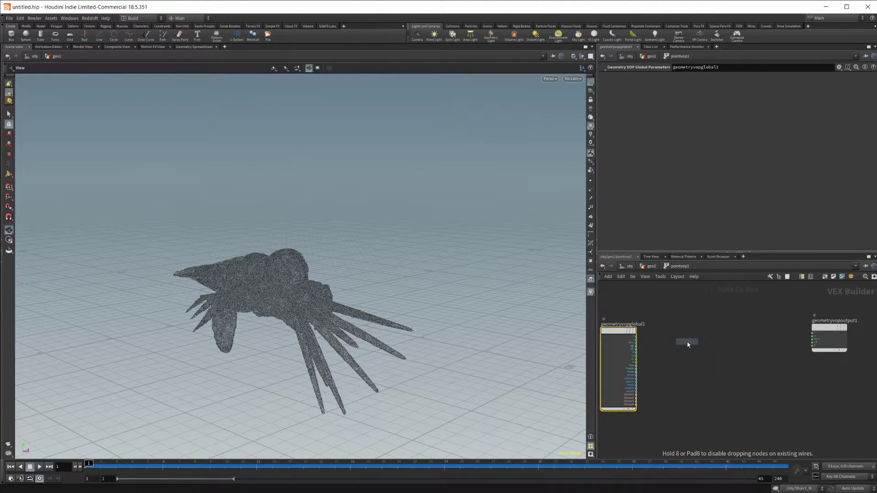
pyautogui.click(688, 344)
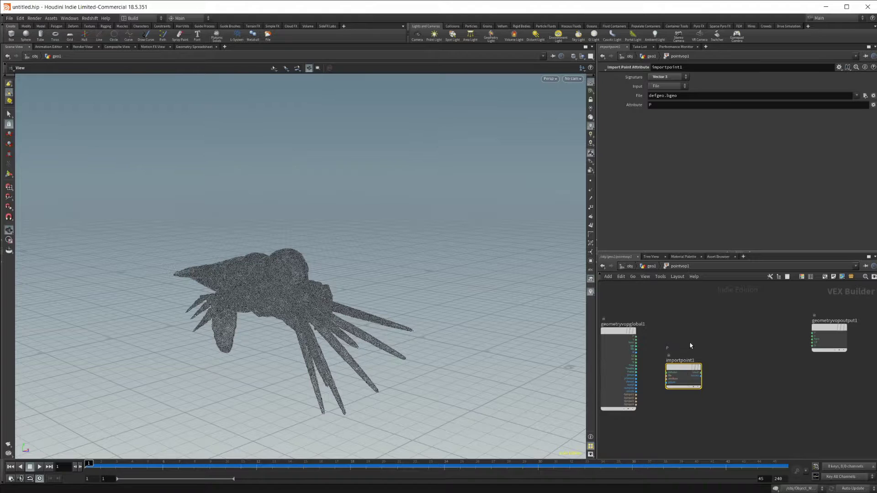
# Step: Display the rubber toy geometry at the parent level, restore the Point VOP display and go back inside the Point VOP
pyautogui.click(656, 267)
pyautogui.click(785, 285)
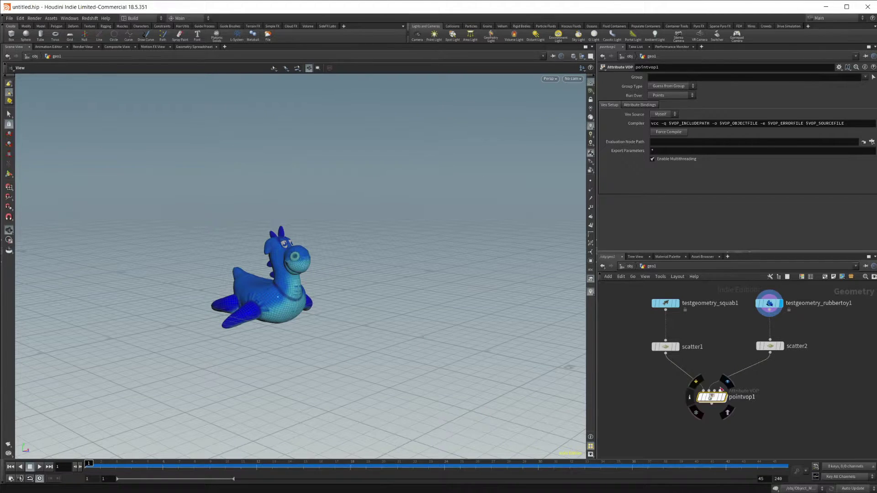
pyautogui.click(727, 382)
pyautogui.doubleClick(711, 396)
# Step: Reposition the Import Point Attribute node and add a Mix node above it
pyautogui.moveTo(695, 370); pyautogui.dragTo(704, 378)
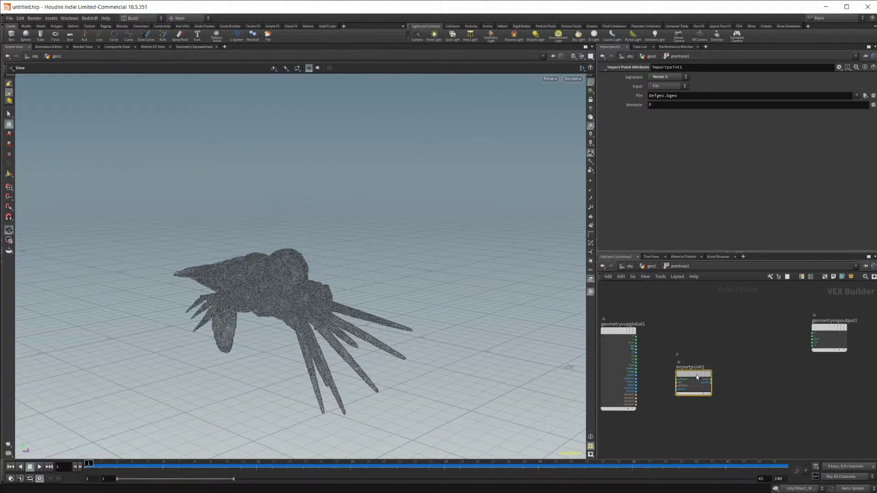
pyautogui.press('Tab')
pyautogui.moveTo(708, 322)
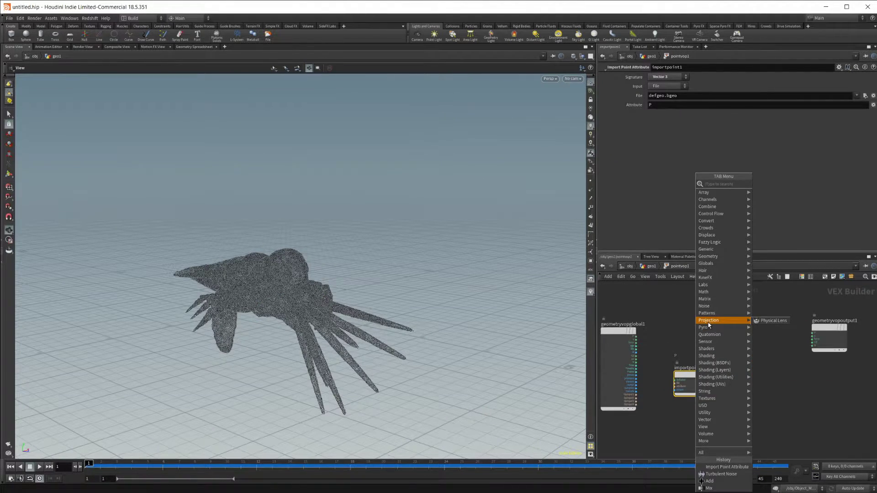
pyautogui.click(774, 320)
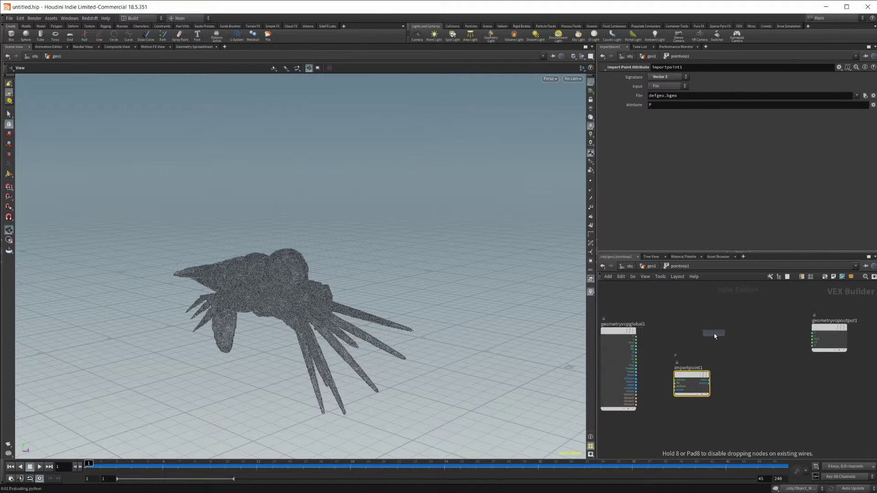
pyautogui.click(714, 334)
# Step: Connect the global P to the Mix node's first input and the Mix result to the output node's P
pyautogui.moveTo(636, 337); pyautogui.dragTo(698, 338)
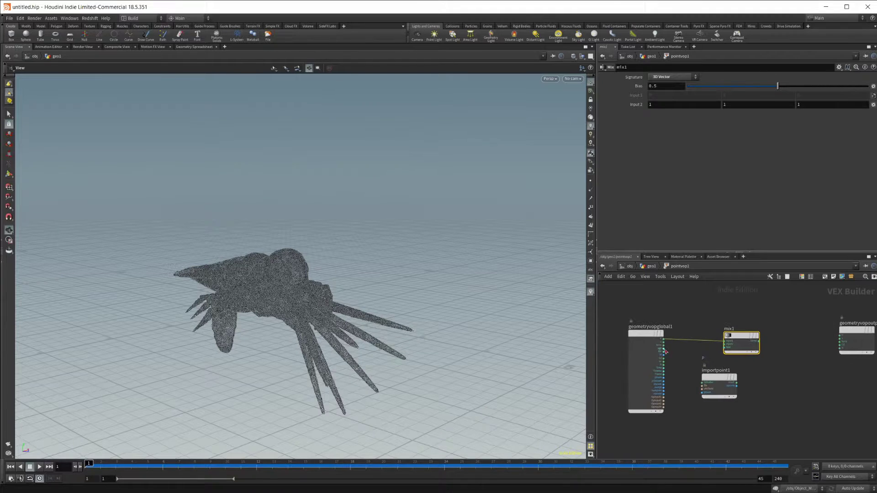
pyautogui.click(638, 342)
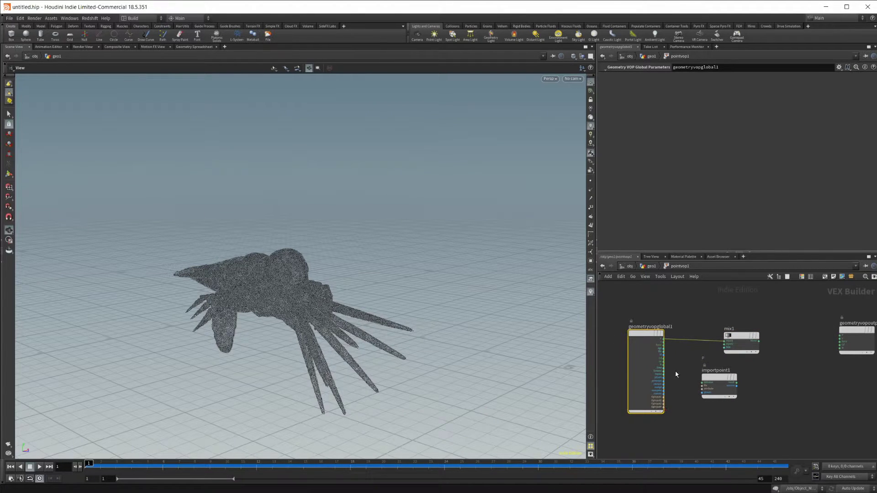
pyautogui.moveTo(787, 366); pyautogui.dragTo(764, 367, button='middle')
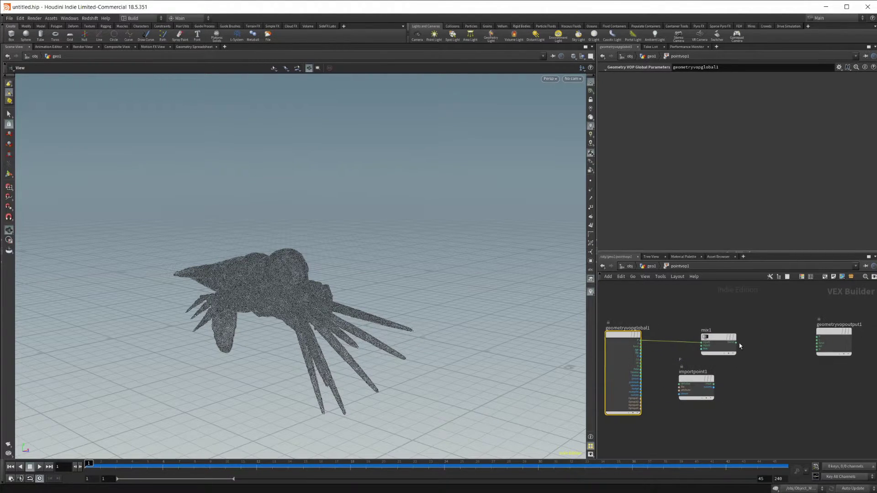
pyautogui.click(816, 337)
pyautogui.moveTo(731, 339); pyautogui.dragTo(750, 340)
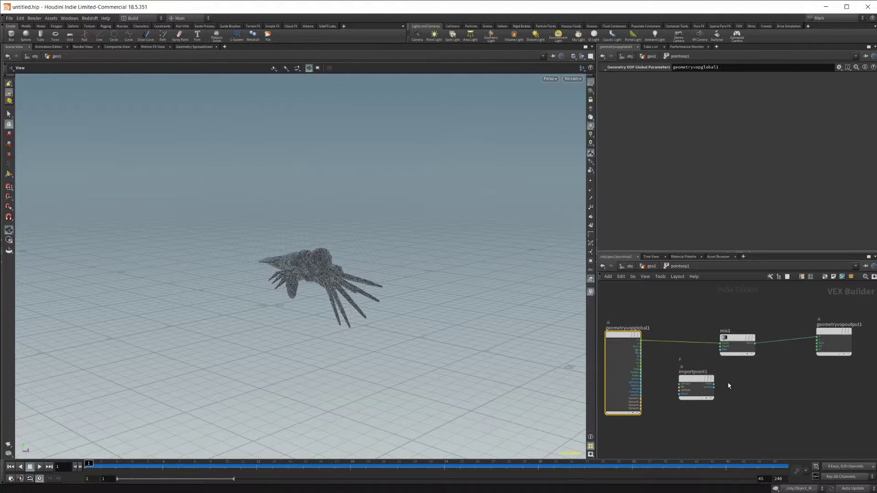
# Step: Connect the Import Point Attribute result to the Mix node's second input and set the import's Input to Second Input
pyautogui.click(714, 387)
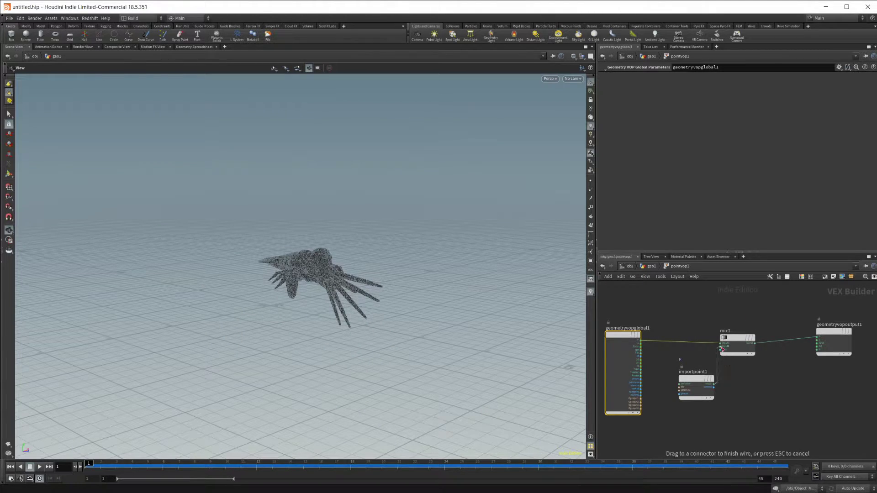
pyautogui.click(721, 347)
pyautogui.moveTo(721, 347); pyautogui.dragTo(742, 337, button='middle')
pyautogui.click(715, 383)
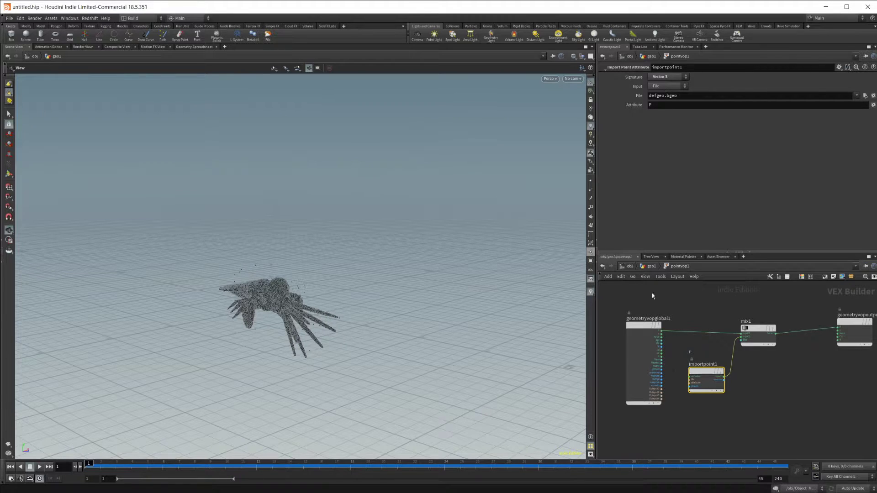
pyautogui.click(661, 88)
pyautogui.click(676, 104)
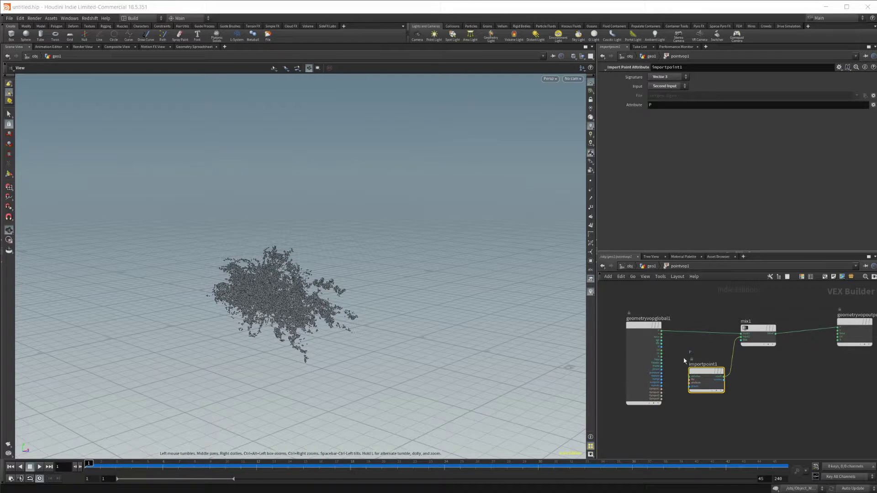
# Step: Test the morph by raising the Mix node's Bias to 1
pyautogui.click(756, 332)
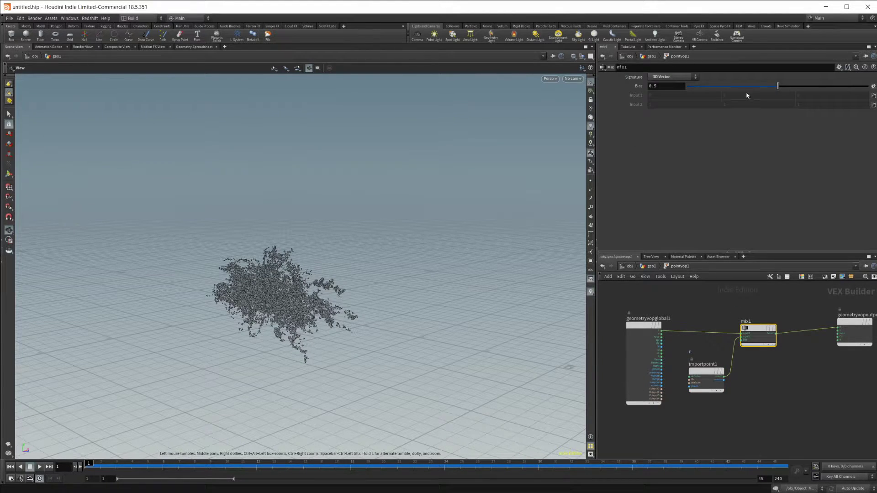
pyautogui.moveTo(457, 198)
pyautogui.mouseDown()
pyautogui.moveTo(485, 229)
pyautogui.moveTo(438, 198)
pyautogui.moveTo(478, 193)
pyautogui.moveTo(460, 215)
pyautogui.mouseUp()
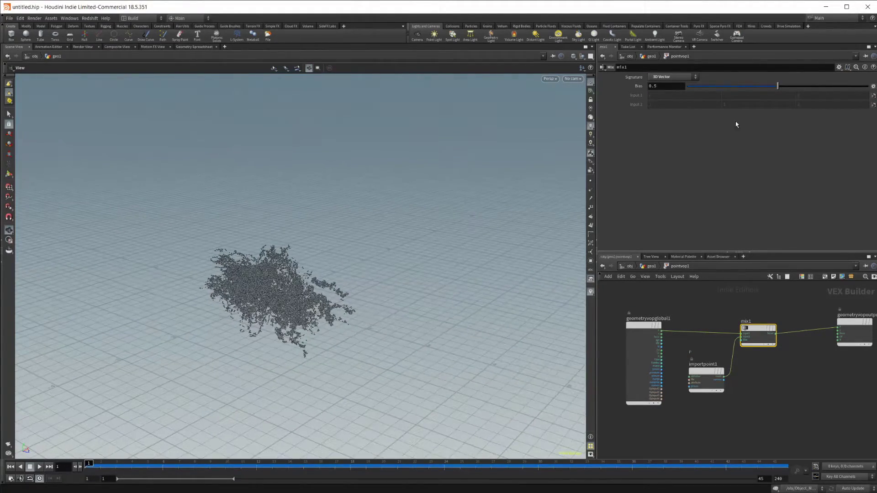
pyautogui.moveTo(777, 86); pyautogui.dragTo(867, 86)
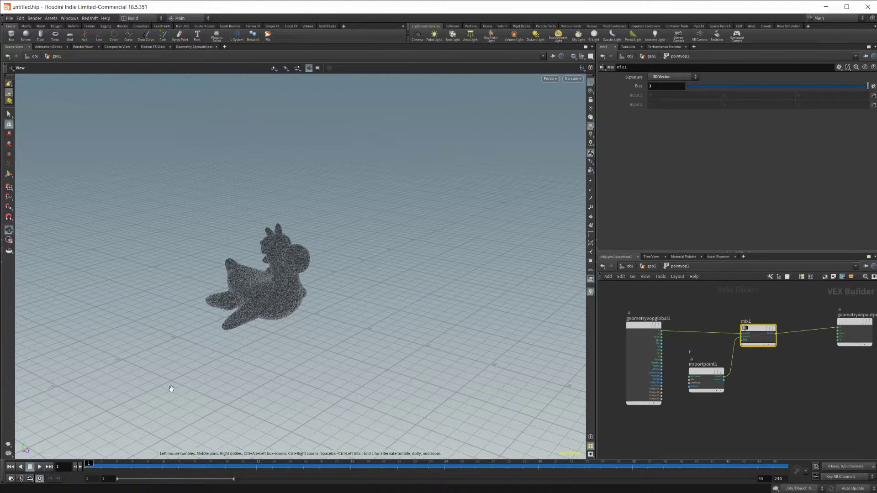
# Step: Promote the Mix node's bias input to a parameter of the Point VOP
pyautogui.scroll(3, 720, 384)
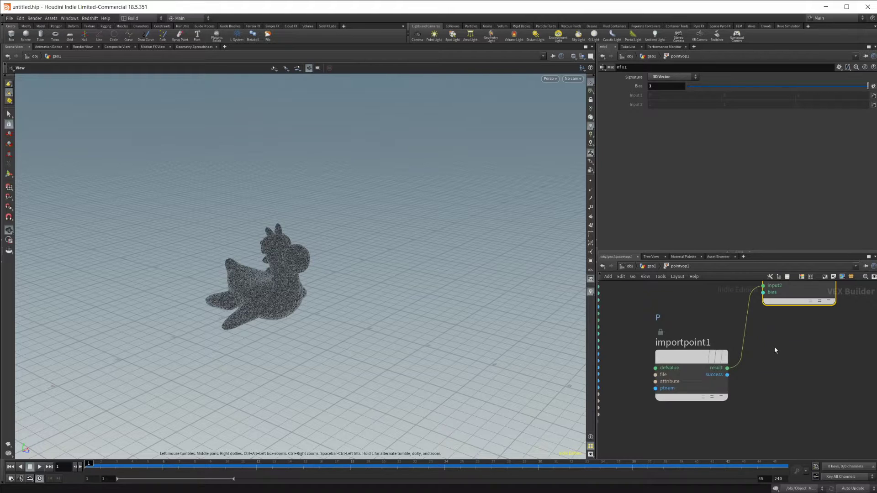
pyautogui.moveTo(775, 350); pyautogui.dragTo(769, 396, button='middle')
pyautogui.rightClick(769, 341)
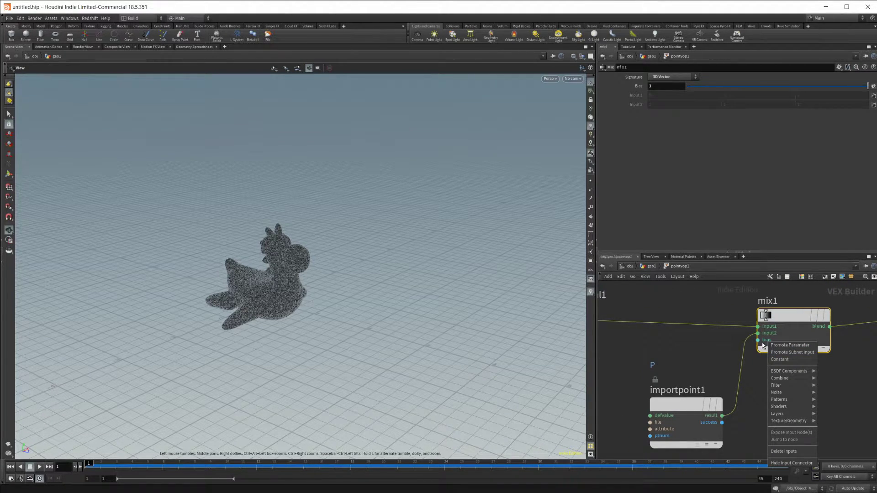
pyautogui.click(787, 345)
# Step: Return to the geometry level and keyframe the Point VOP's Interpolation Bias at 0 on frame 1
pyautogui.click(652, 267)
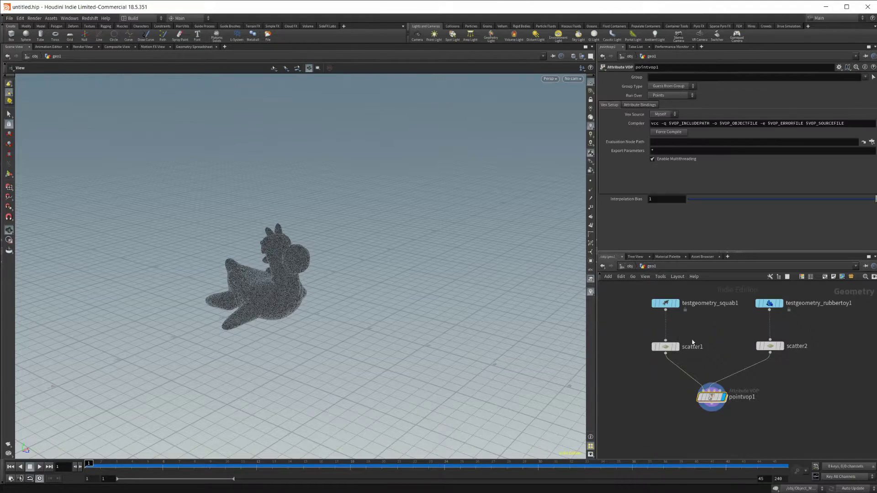
pyautogui.moveTo(757, 201); pyautogui.dragTo(676, 224)
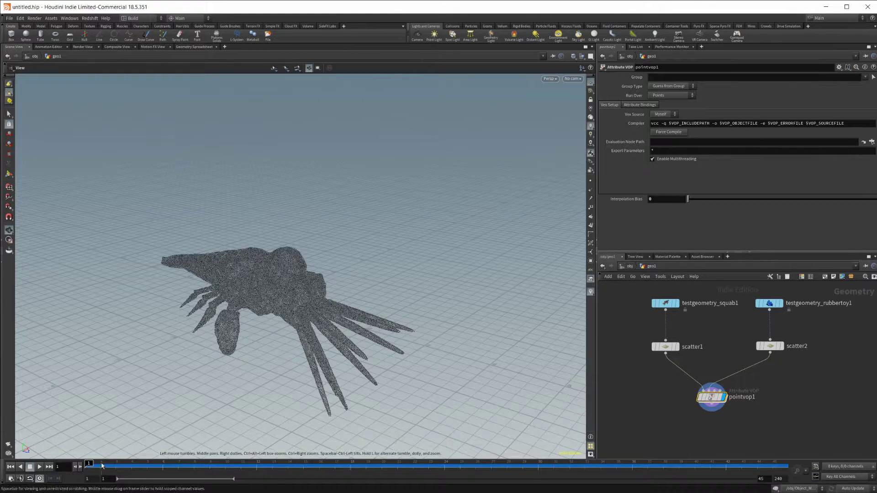
pyautogui.keyDown('alt'); pyautogui.click(629, 201); pyautogui.keyUp('alt')
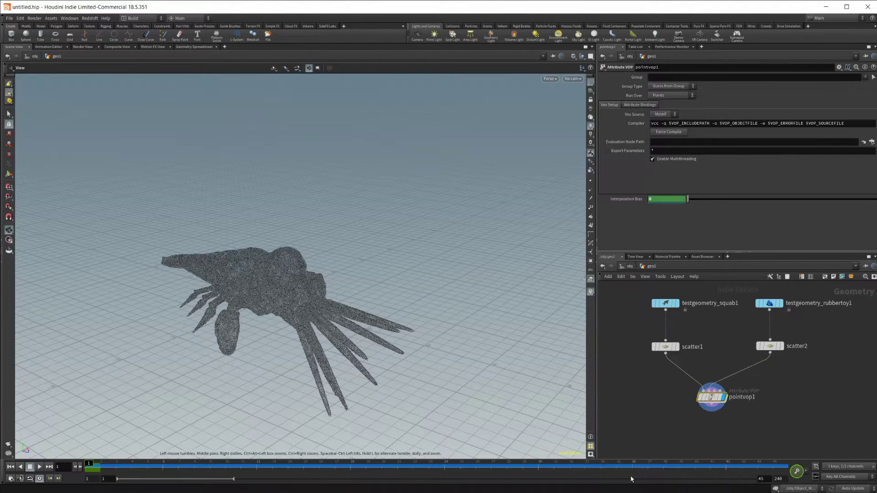
# Step: Keyframe the Interpolation Bias at 1 on frame 45
pyautogui.moveTo(761, 467); pyautogui.dragTo(773, 466)
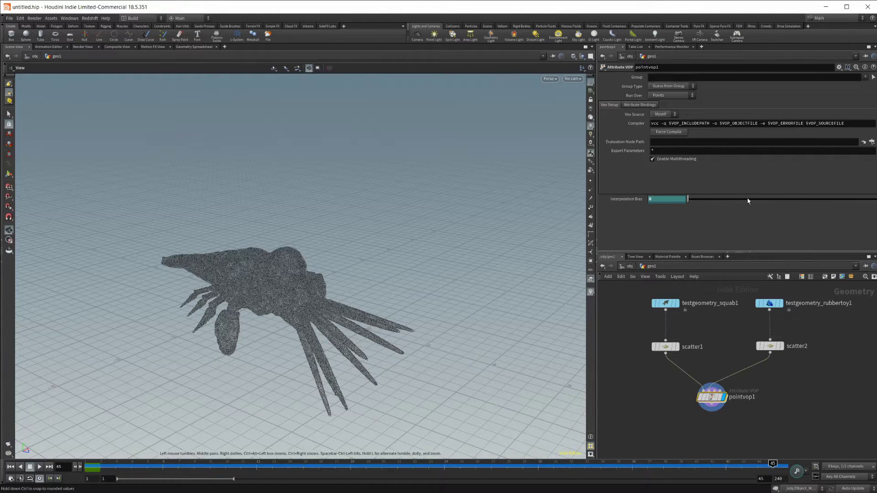
pyautogui.moveTo(748, 201); pyautogui.dragTo(875, 201)
pyautogui.keyDown('alt'); pyautogui.click(625, 201); pyautogui.keyUp('alt')
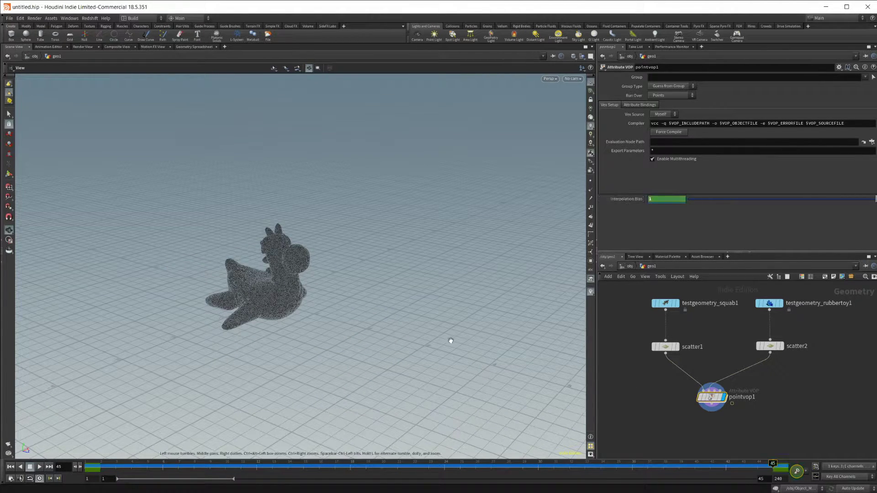
# Step: Play the morph animation from the start, orbit around it and return to frame 1
pyautogui.click(10, 466)
pyautogui.click(39, 466)
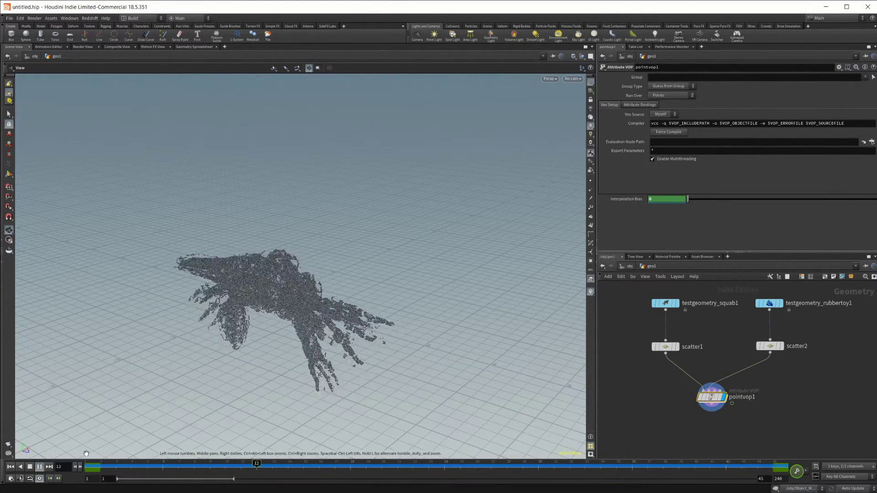
pyautogui.keyDown('alt'); pyautogui.moveTo(192, 377); pyautogui.dragTo(285, 309); pyautogui.keyUp('alt')
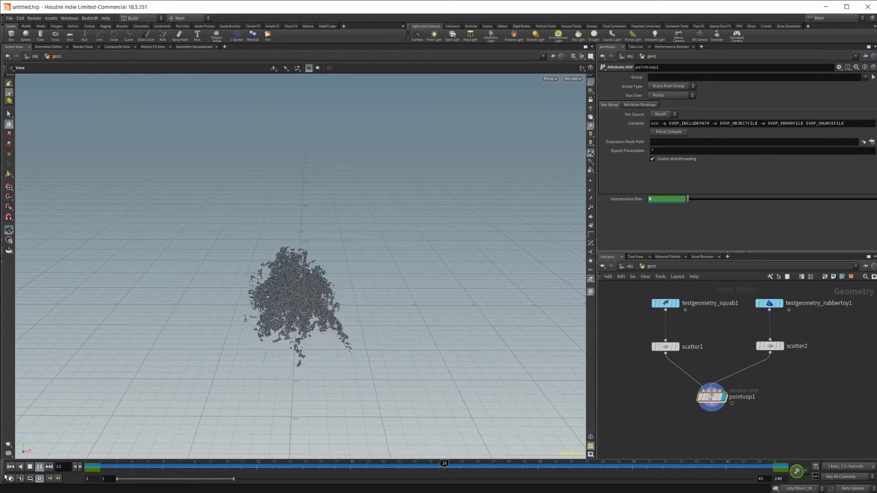
pyautogui.click(29, 466)
pyautogui.click(11, 468)
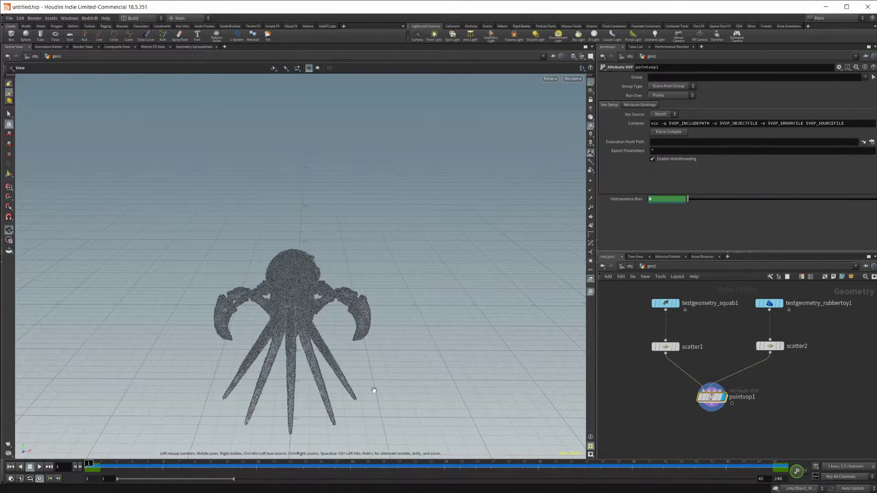
# Step: Go inside the Point VOP and move the output node away from the Mix node to make room
pyautogui.doubleClick(711, 397)
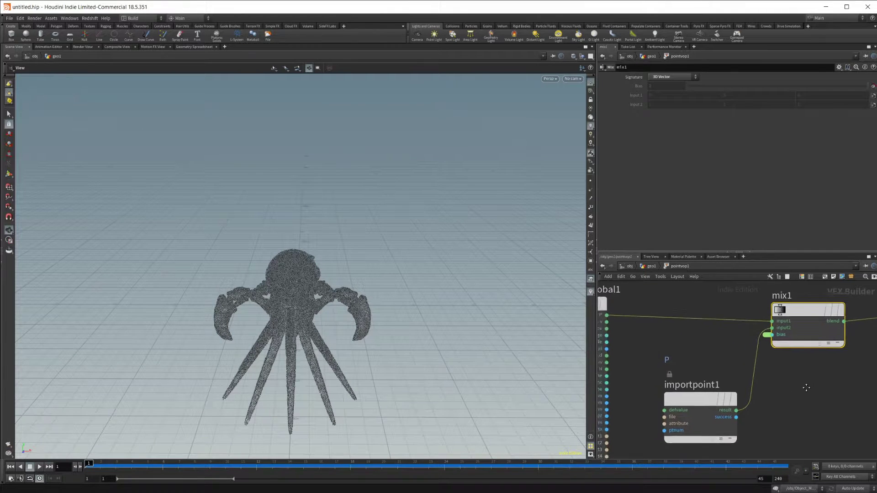
pyautogui.scroll(-1, 707, 344)
pyautogui.moveTo(781, 384); pyautogui.dragTo(660, 398, button='middle')
pyautogui.moveTo(768, 323); pyautogui.dragTo(858, 322)
pyautogui.moveTo(707, 397); pyautogui.dragTo(771, 356, button='middle')
# Step: Insert an Add node on the wire between the Mix node and the output node
pyautogui.press('Tab')
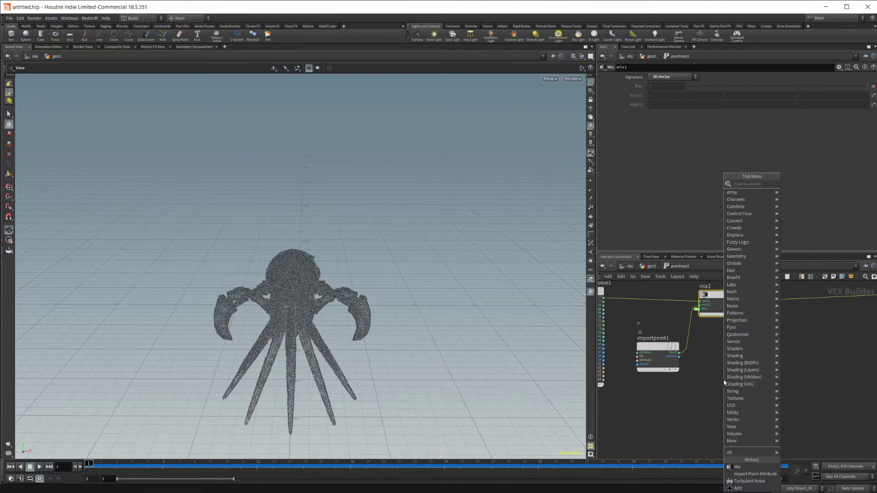
pyautogui.write('add')
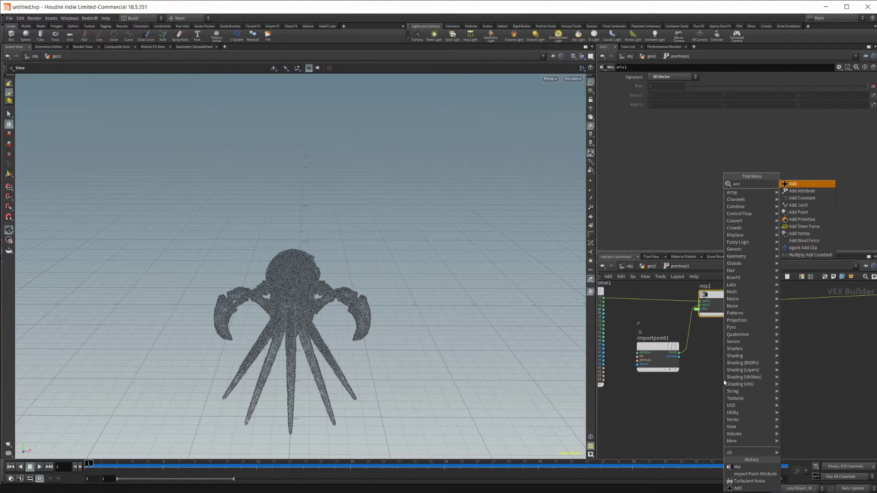
pyautogui.press('Return')
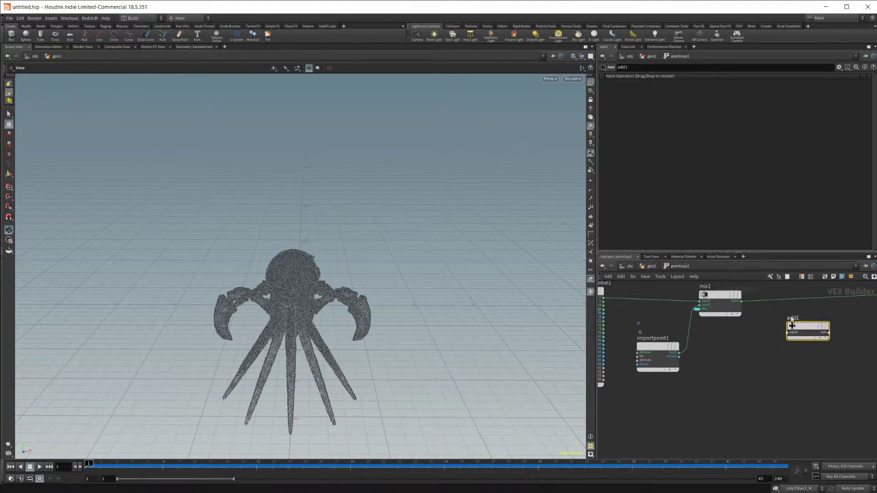
pyautogui.click(810, 311)
pyautogui.moveTo(809, 311); pyautogui.dragTo(805, 310)
# Step: Add a Turbulent Noise node below the Import Point Attribute and Mix nodes
pyautogui.moveTo(731, 413); pyautogui.dragTo(761, 369, button='middle')
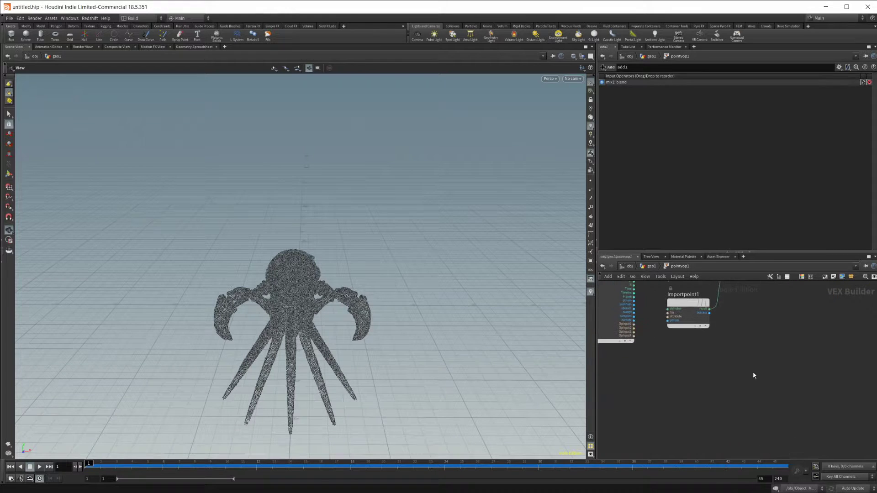
pyautogui.press('Tab')
pyautogui.write('noise')
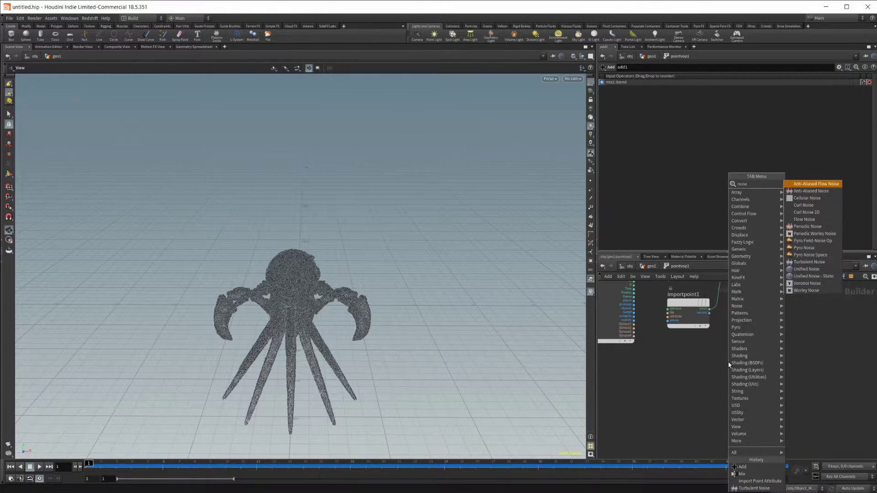
pyautogui.click(810, 261)
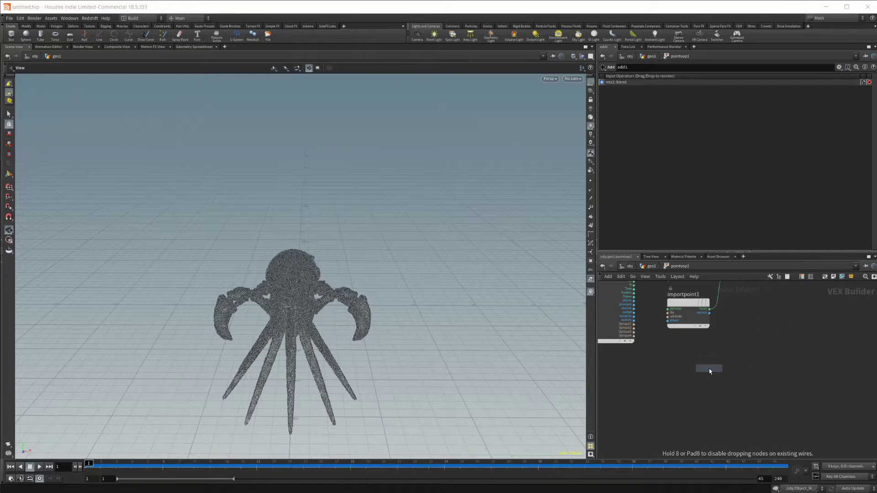
pyautogui.click(741, 340)
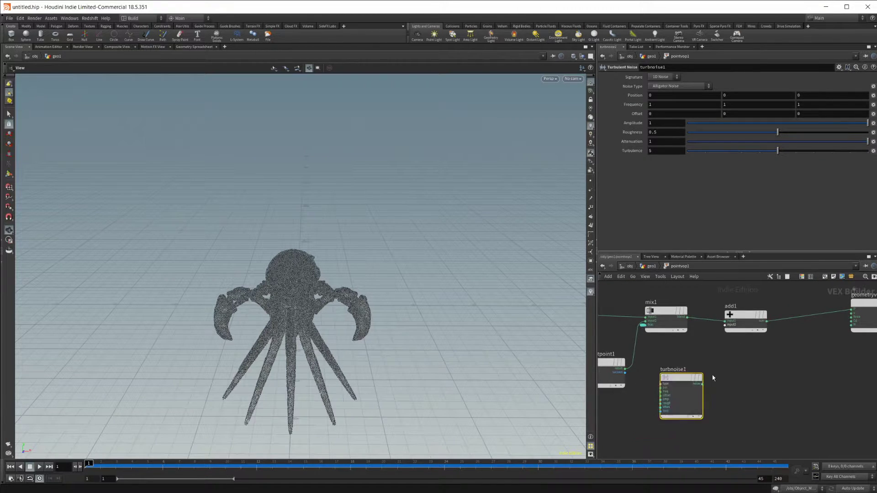
# Step: Connect the Turbulent Noise output to the Add node's second input and the global P to the noise's pos input
pyautogui.moveTo(698, 394); pyautogui.dragTo(724, 325)
pyautogui.moveTo(711, 369); pyautogui.dragTo(744, 347, button='middle')
pyautogui.moveTo(698, 376); pyautogui.dragTo(680, 385)
pyautogui.moveTo(696, 341); pyautogui.dragTo(769, 341, button='middle')
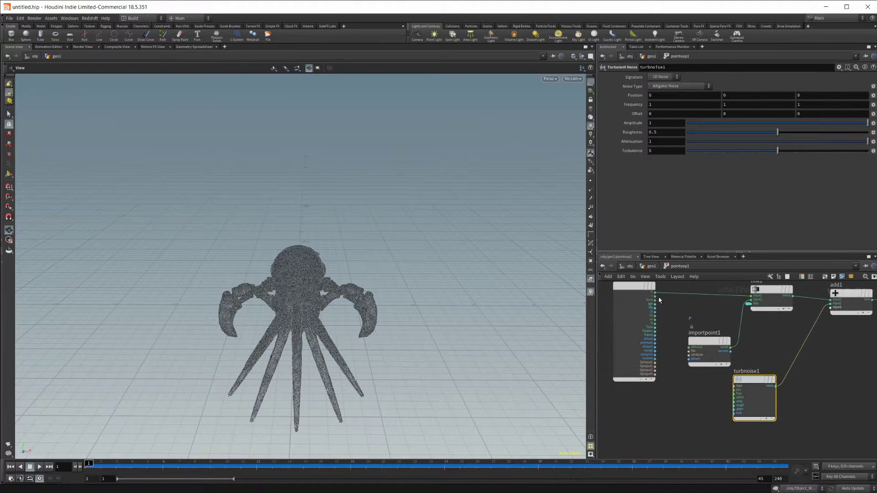
pyautogui.moveTo(655, 293); pyautogui.dragTo(735, 390)
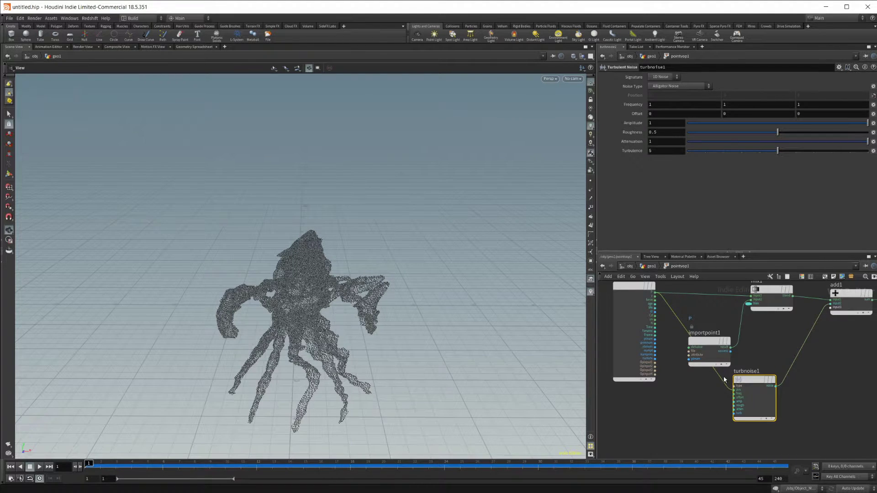
pyautogui.scroll(3, 758, 384)
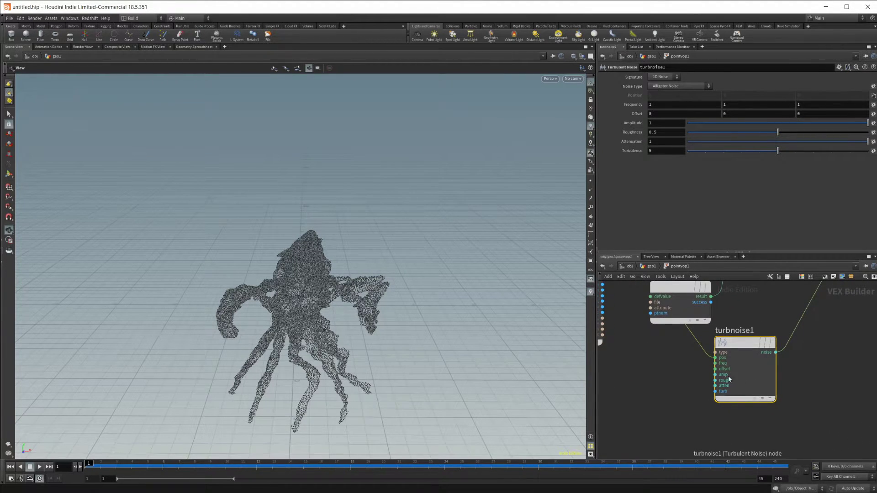
# Step: Promote the Turbulent Noise node's amp input to a Point VOP parameter and return to the geo1 network
pyautogui.rightClick(726, 376)
pyautogui.click(746, 373)
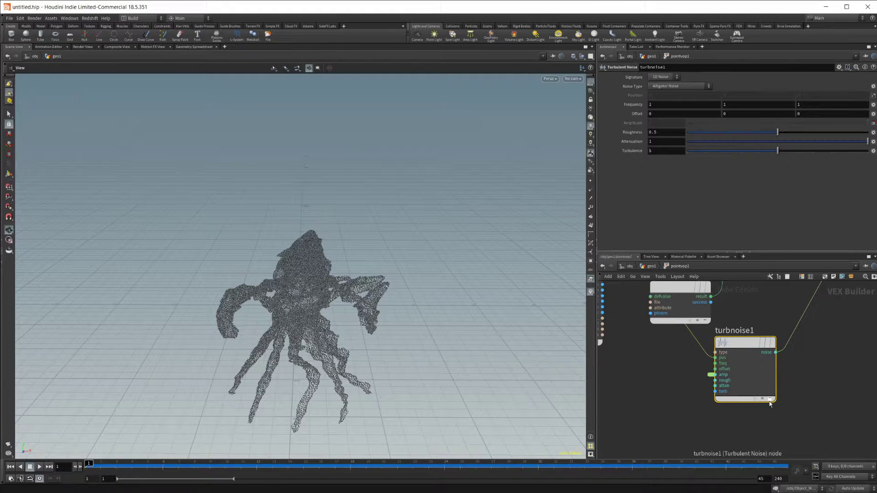
pyautogui.click(651, 266)
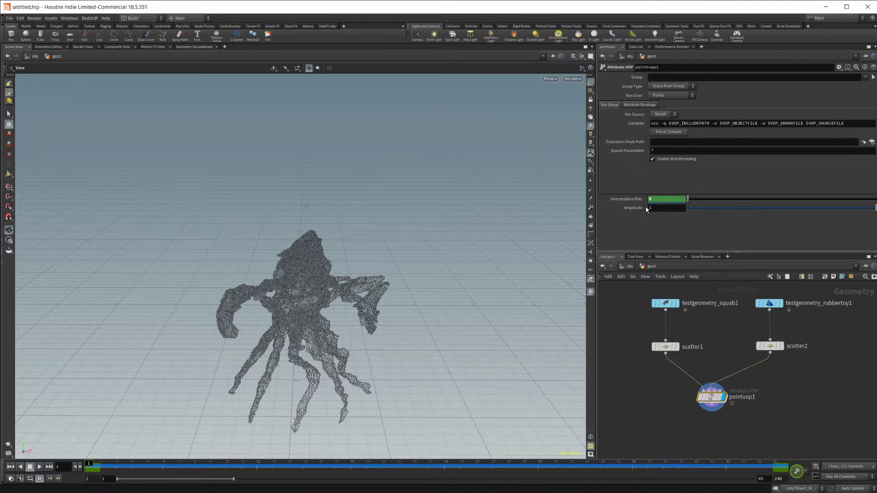
# Step: Check the Amplitude parameter's default and float range in the Point VOP's parameter interface, and accept the dialog
pyautogui.click(839, 67)
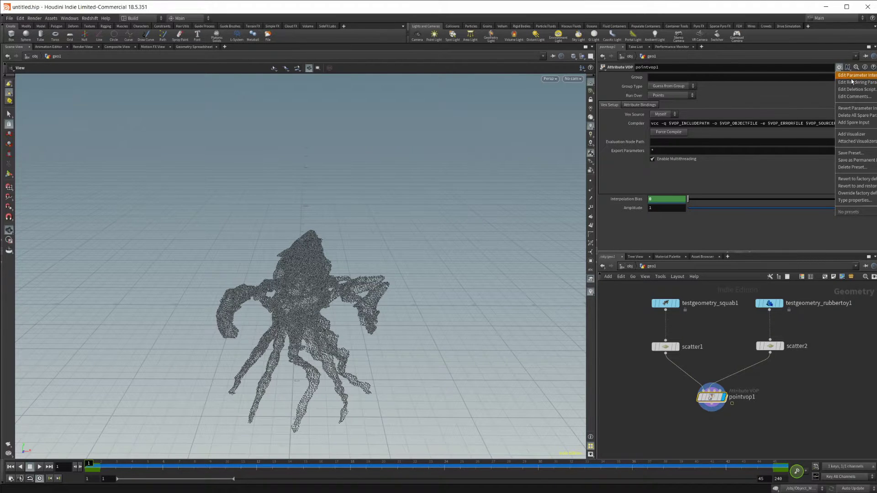
pyautogui.click(854, 75)
pyautogui.click(603, 277)
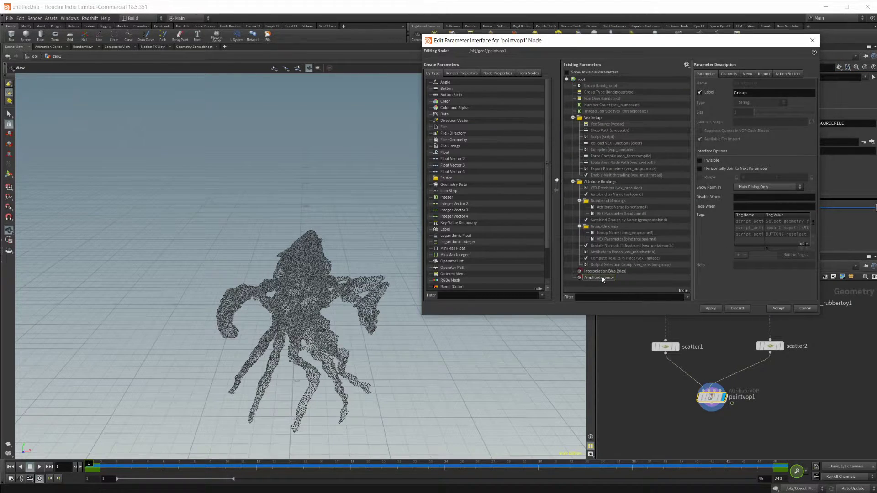
pyautogui.click(764, 151)
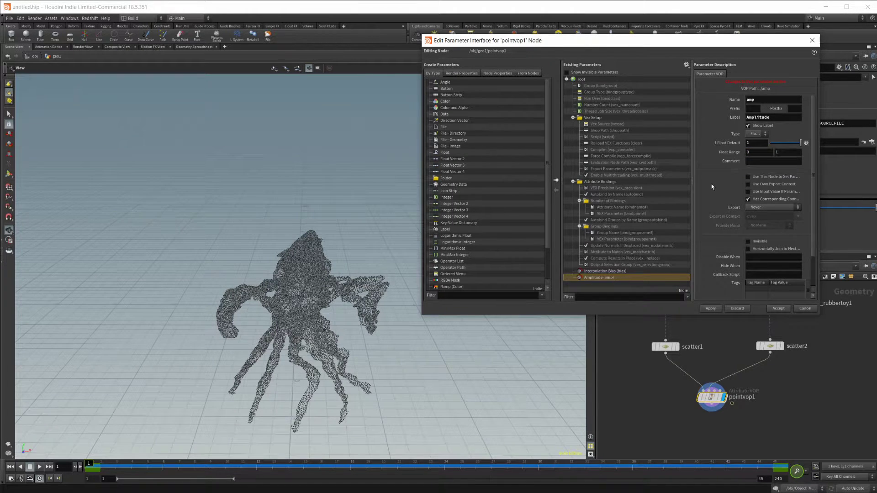
pyautogui.click(709, 311)
pyautogui.click(779, 308)
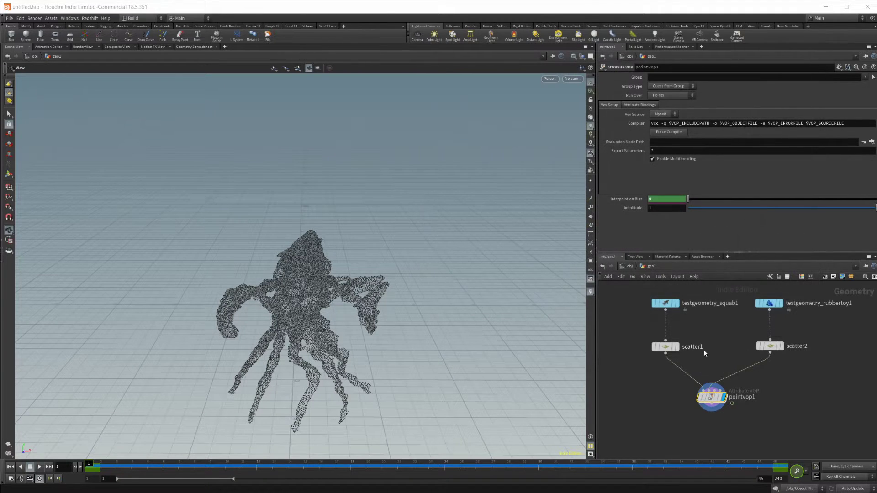
# Step: Set the Point VOP's Amplitude to 0 and keyframe it at frame 1
pyautogui.moveTo(771, 207); pyautogui.dragTo(509, 196)
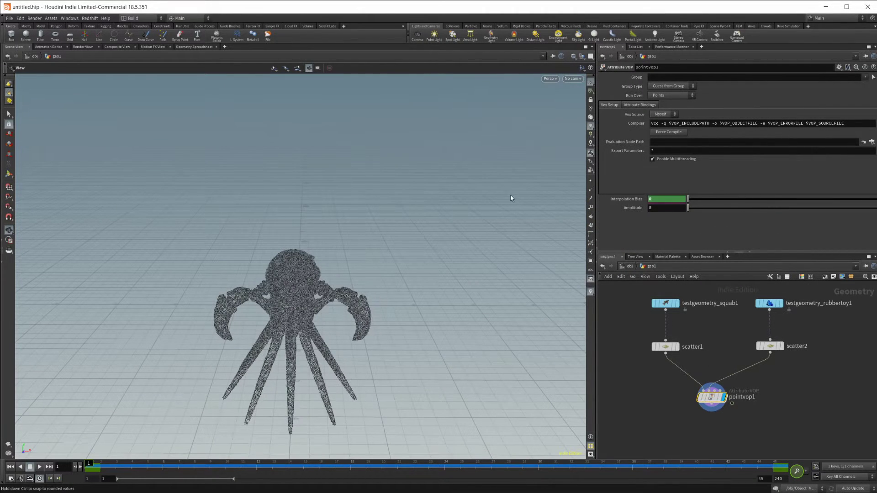
pyautogui.moveTo(306, 337); pyautogui.dragTo(457, 297)
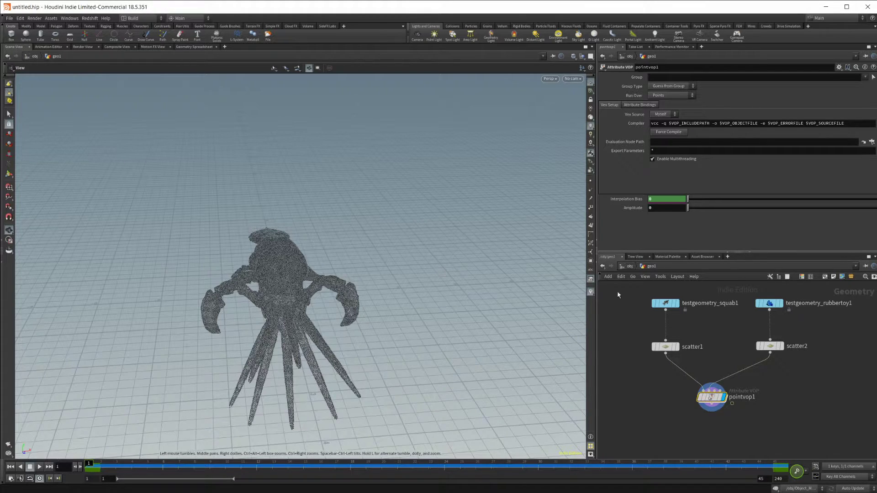
pyautogui.keyDown('alt'); pyautogui.click(636, 209); pyautogui.keyUp('alt')
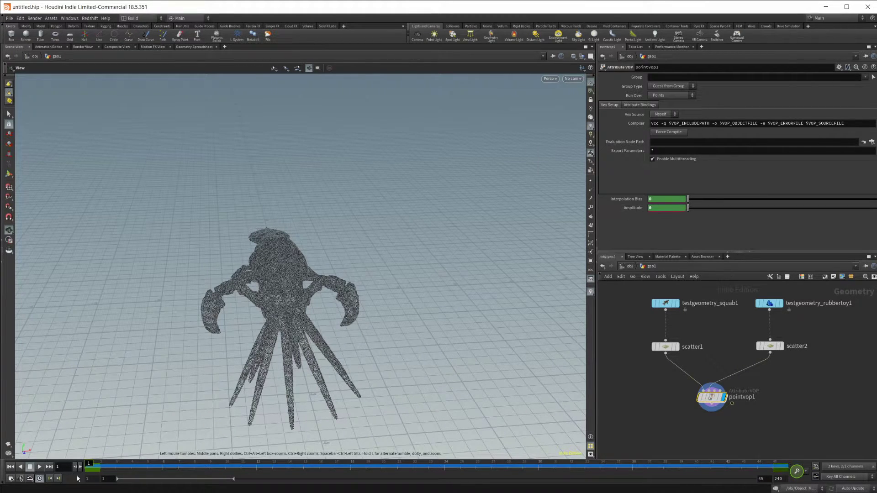
# Step: Go to frame 22, set the Amplitude to 1 and keyframe it
pyautogui.moveTo(348, 468); pyautogui.dragTo(419, 466)
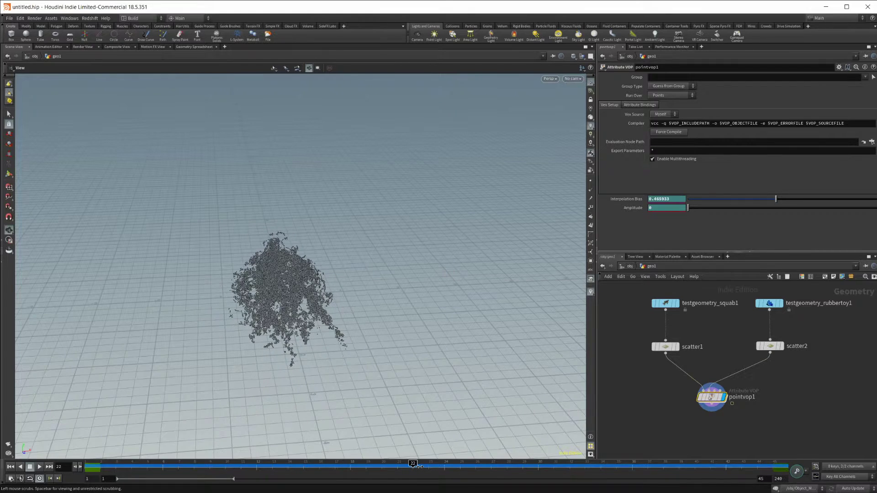
pyautogui.moveTo(748, 208); pyautogui.dragTo(875, 208)
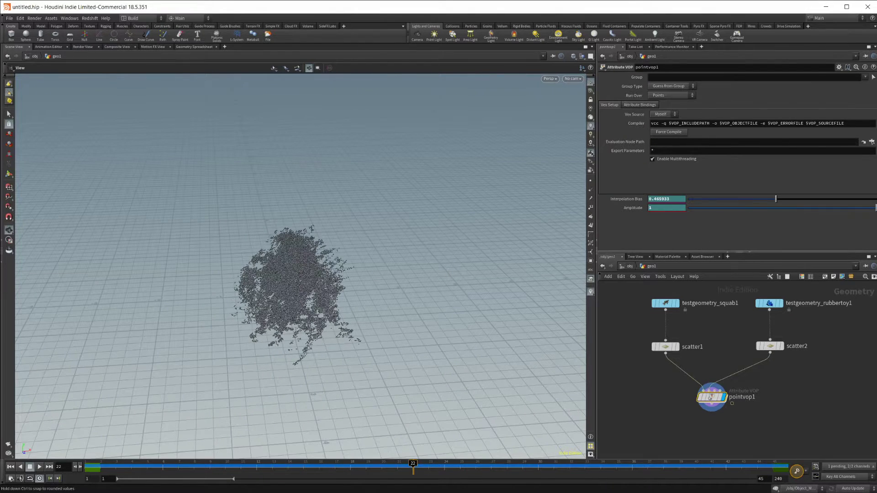
pyautogui.keyDown('alt'); pyautogui.click(635, 209); pyautogui.keyUp('alt')
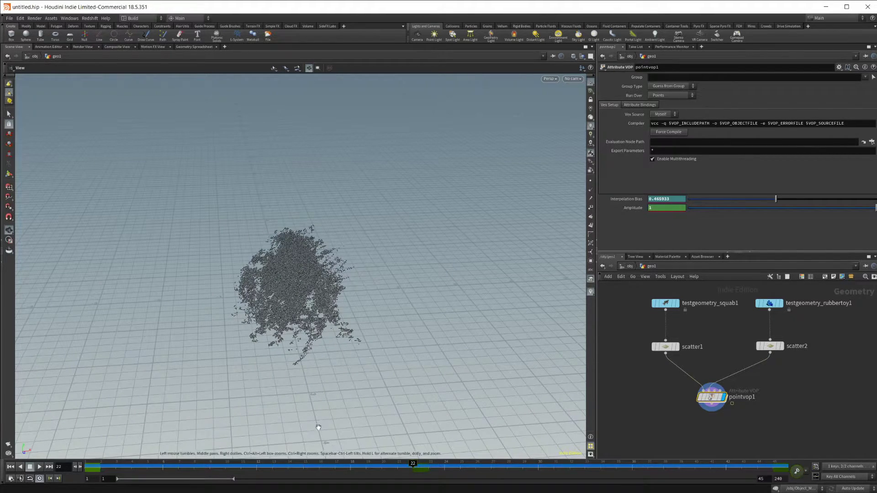
# Step: Go to frame 45, compare the morph with and without noise, set the Amplitude to 0 and keyframe it
pyautogui.moveTo(325, 314); pyautogui.dragTo(390, 285)
pyautogui.moveTo(338, 319); pyautogui.dragTo(211, 278)
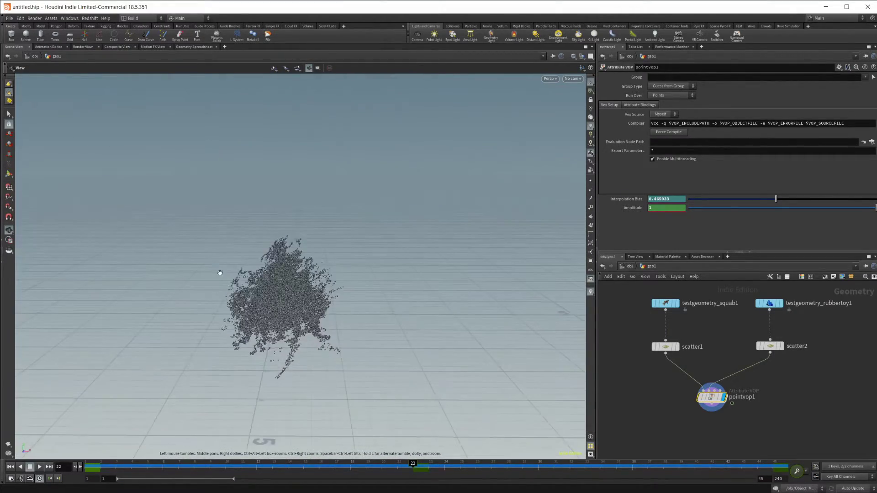
pyautogui.moveTo(265, 318); pyautogui.dragTo(237, 273)
pyautogui.moveTo(288, 330); pyautogui.dragTo(263, 328)
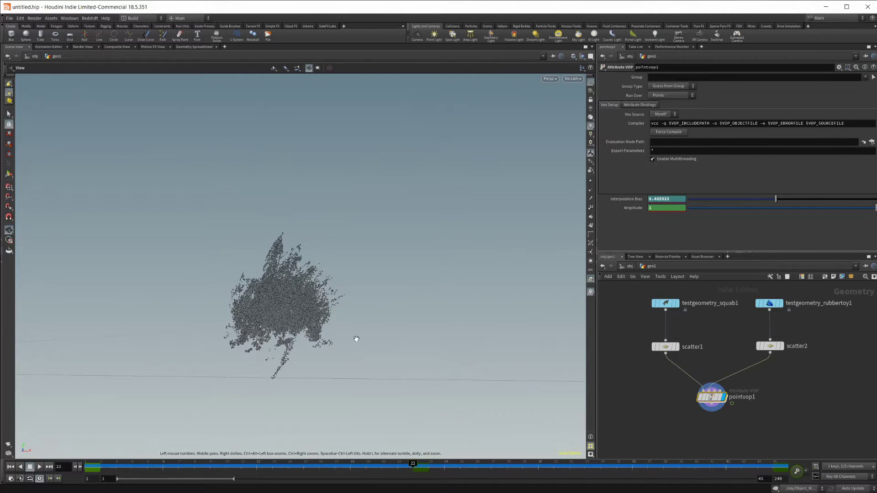
pyautogui.moveTo(484, 466); pyautogui.dragTo(806, 468)
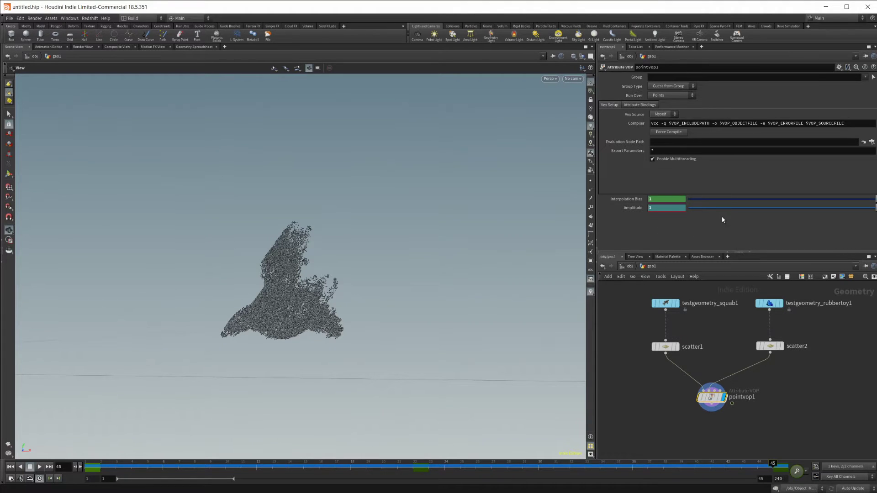
pyautogui.moveTo(726, 210); pyautogui.dragTo(613, 210)
pyautogui.moveTo(704, 209); pyautogui.dragTo(874, 251)
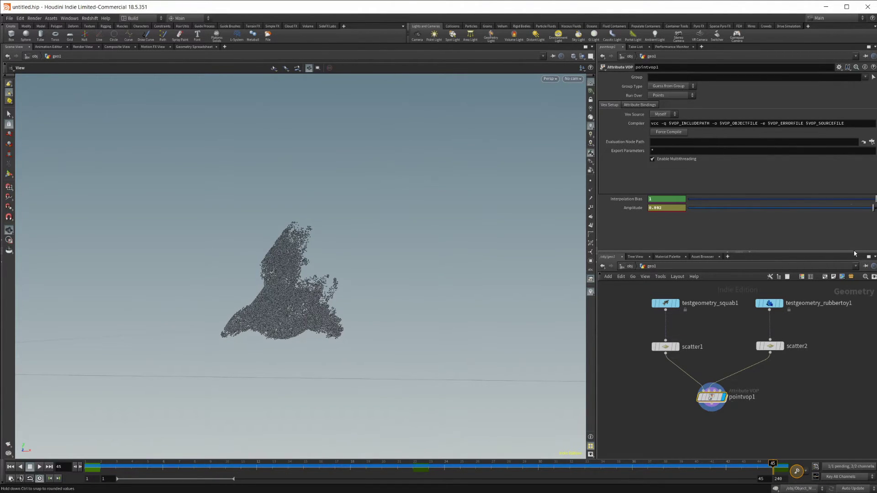
pyautogui.moveTo(238, 278); pyautogui.dragTo(196, 300)
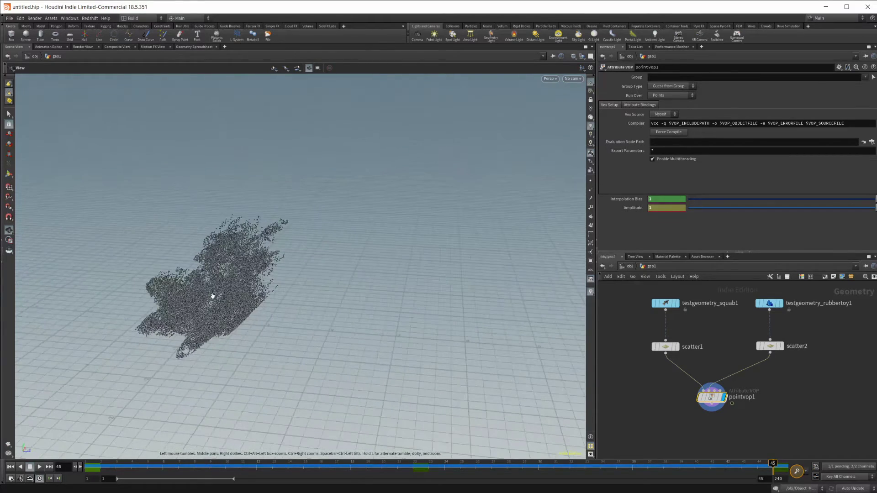
pyautogui.moveTo(268, 330); pyautogui.dragTo(249, 304)
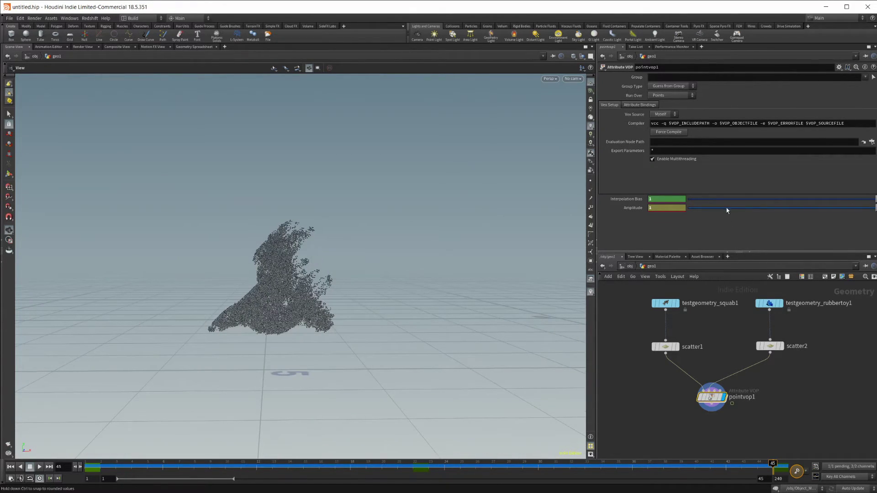
pyautogui.moveTo(726, 207); pyautogui.dragTo(642, 208)
pyautogui.keyDown('alt'); pyautogui.click(639, 207); pyautogui.keyUp('alt')
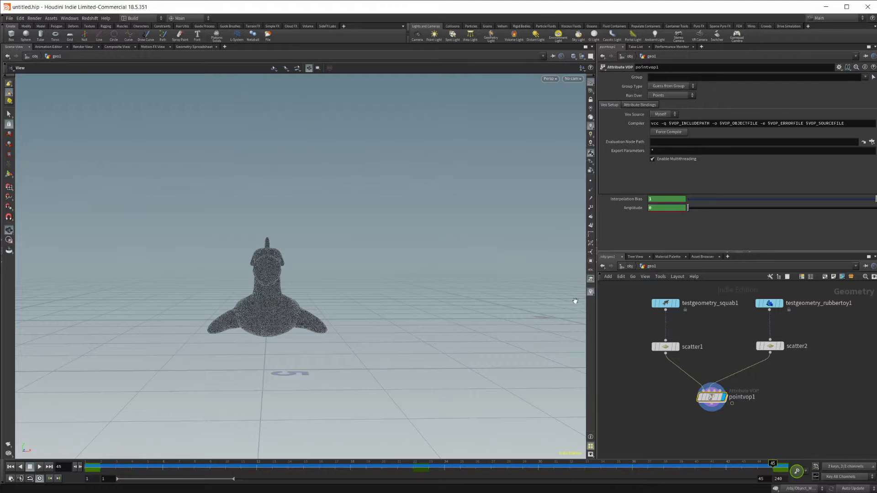
# Step: Play the animation from the first frame, examine the noisy morph from different angles, and stop playback
pyautogui.click(10, 467)
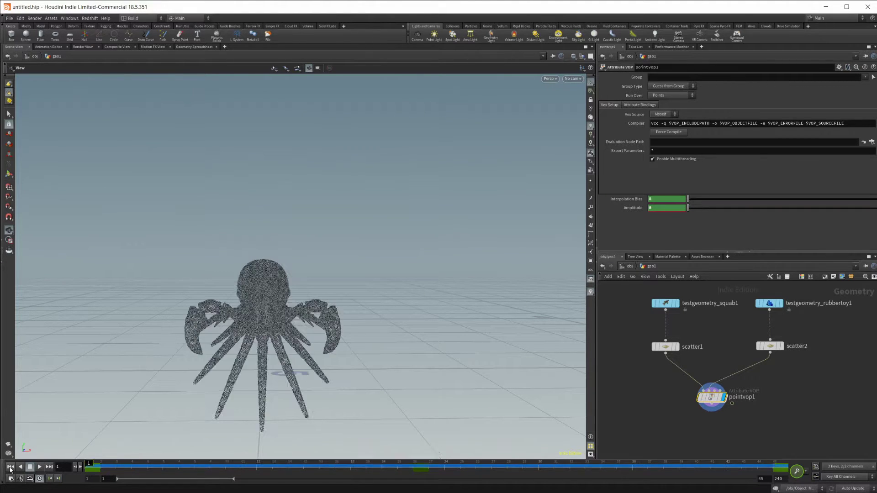
pyautogui.click(40, 467)
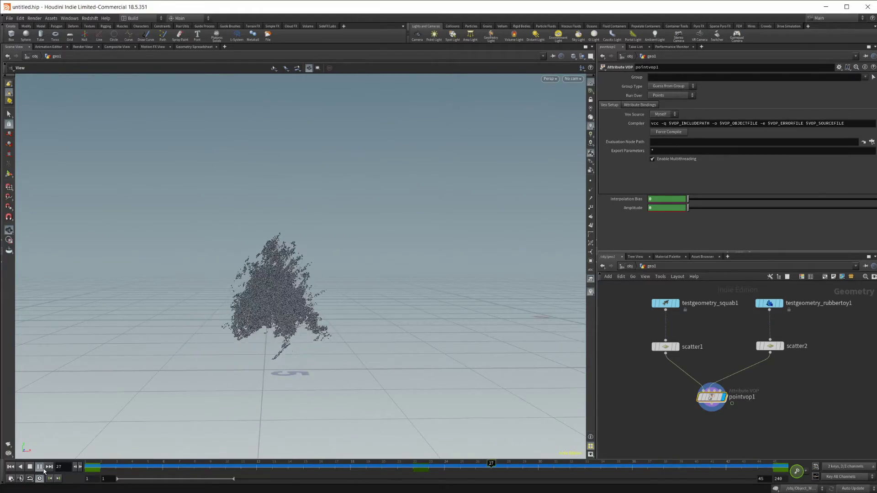
pyautogui.moveTo(176, 350); pyautogui.dragTo(269, 297)
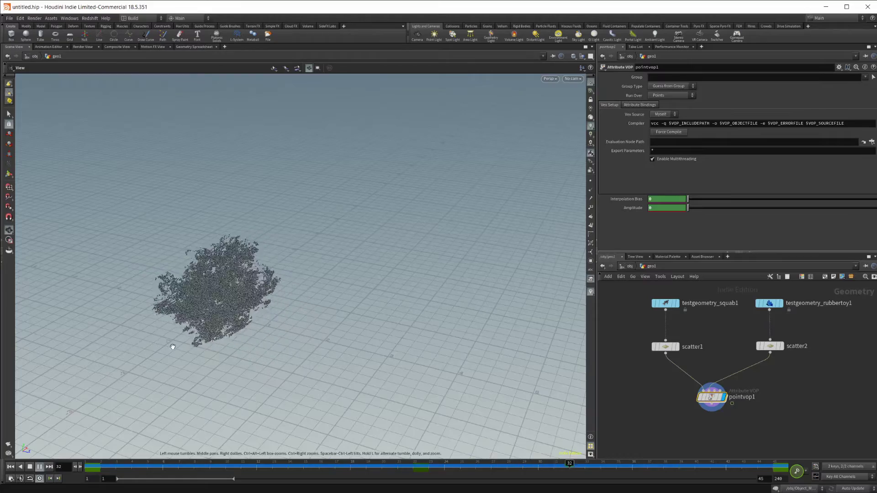
pyautogui.click(30, 468)
pyautogui.click(631, 381)
pyautogui.moveTo(360, 297); pyautogui.dragTo(333, 349)
pyautogui.moveTo(332, 350); pyautogui.dragTo(283, 276, button='middle')
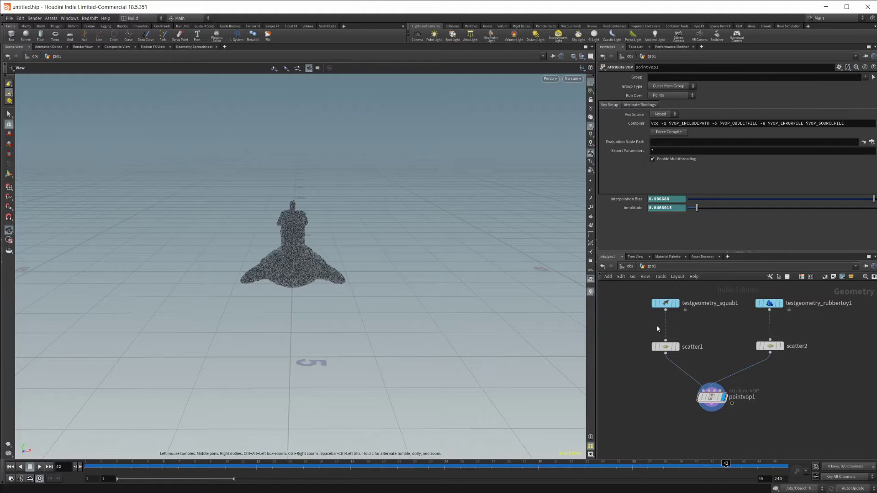
# Step: Review the Turbulent Noise node inside the Point VOP and return to the geo1 network
pyautogui.doubleClick(719, 409)
pyautogui.moveTo(740, 364); pyautogui.dragTo(697, 355, button='middle')
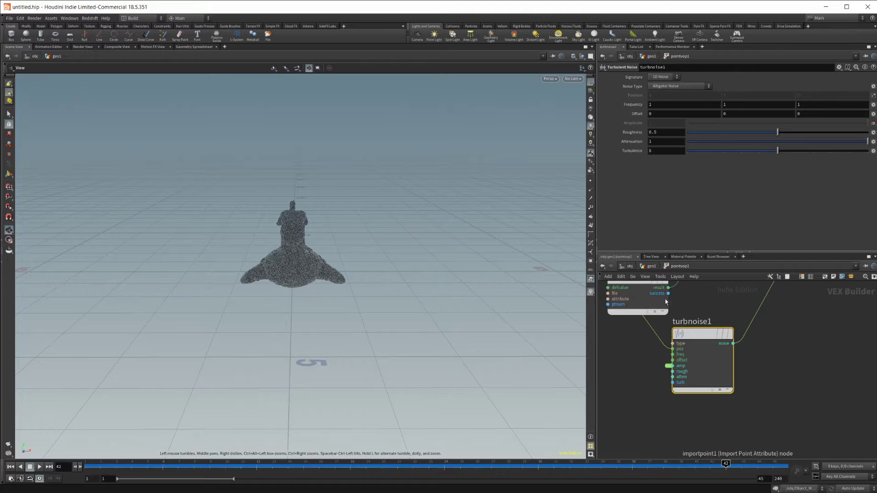
pyautogui.click(650, 266)
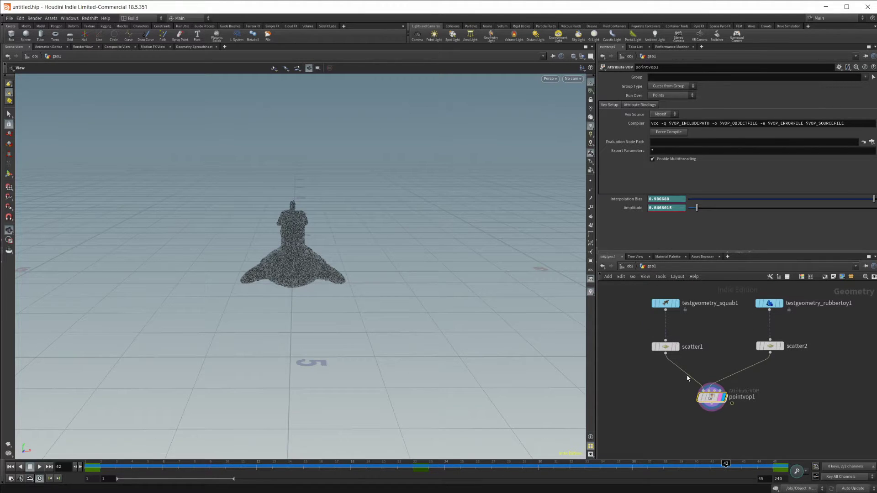
# Step: At object level, add a second Geometry node beside geo1 and hide geo1
pyautogui.click(630, 267)
pyautogui.press('Tab')
pyautogui.write('ger')
pyautogui.press('BackSpace')
pyautogui.press('BackSpace')
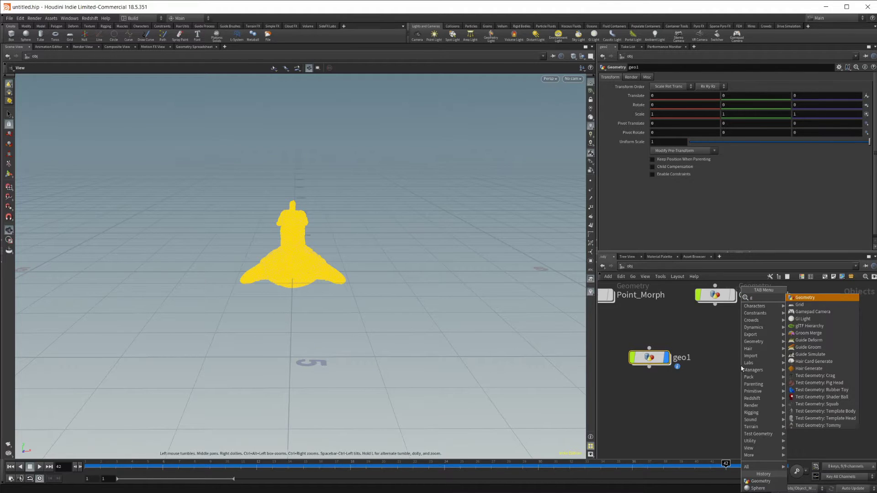
pyautogui.press('Return')
pyautogui.click(741, 365)
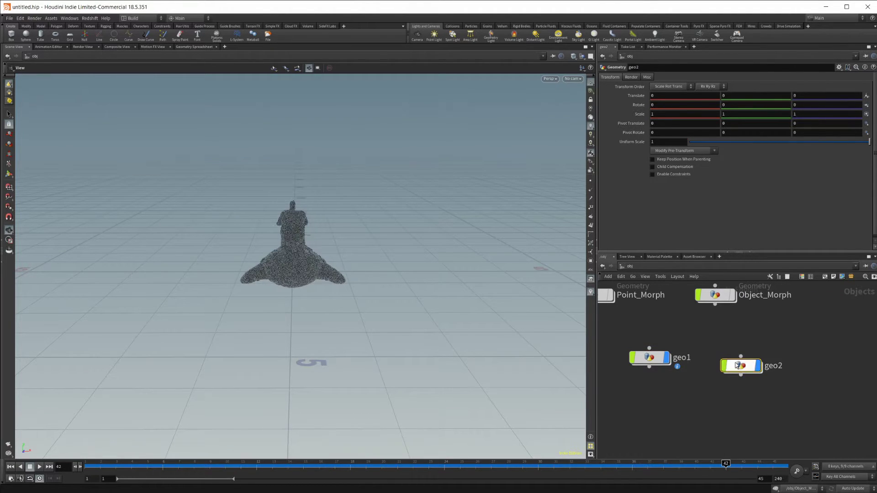
pyautogui.click(668, 339)
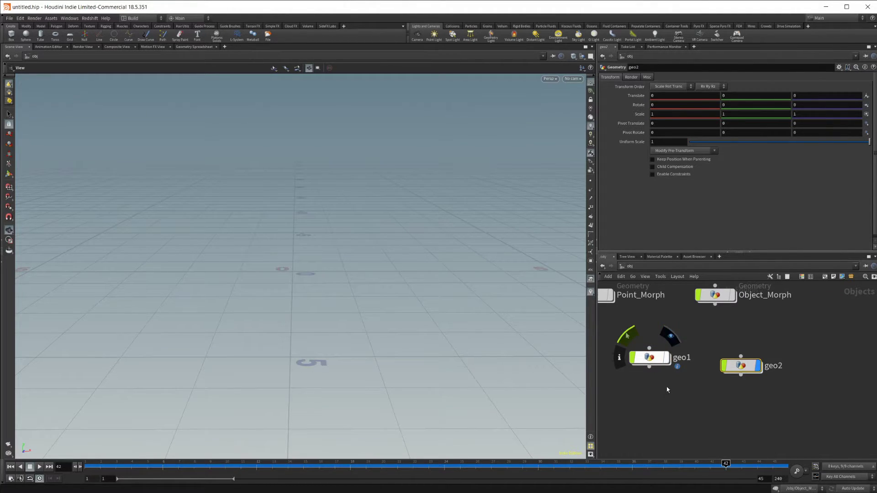
# Step: Go inside geo2 and place a Test Geometry: Squab node
pyautogui.moveTo(745, 371); pyautogui.dragTo(742, 368)
pyautogui.doubleClick(740, 364)
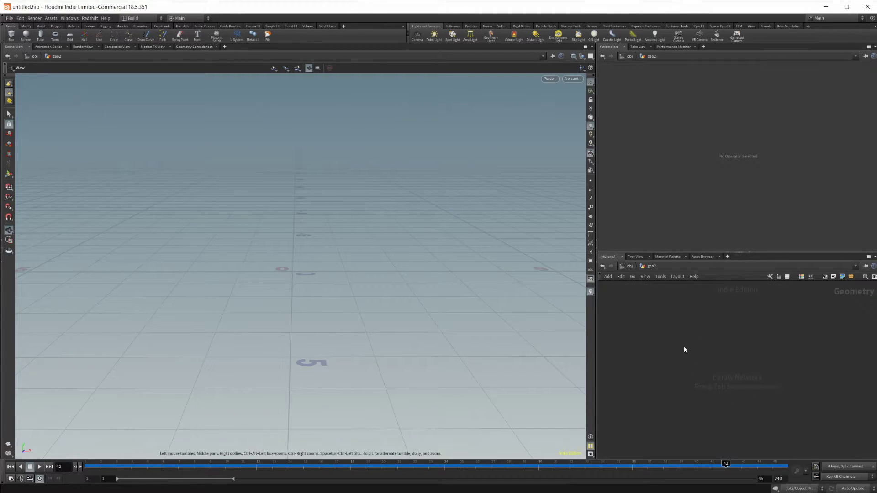
pyautogui.press('Tab')
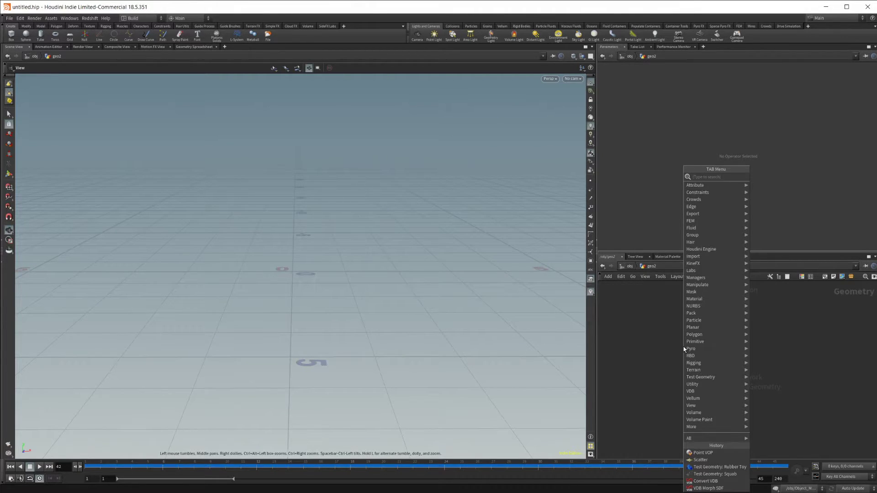
pyautogui.moveTo(713, 377)
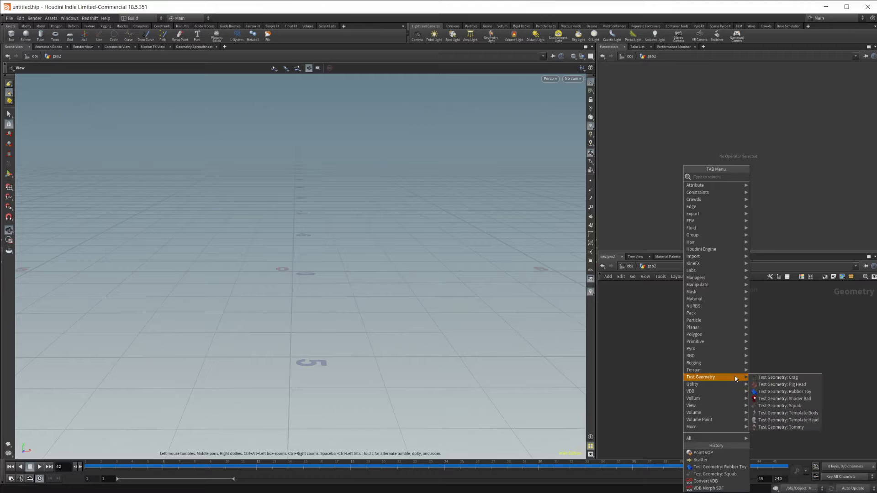
pyautogui.click(813, 408)
pyautogui.click(685, 358)
# Step: Place a Test Geometry: Rubber Toy node beside the squab node
pyautogui.press('Tab')
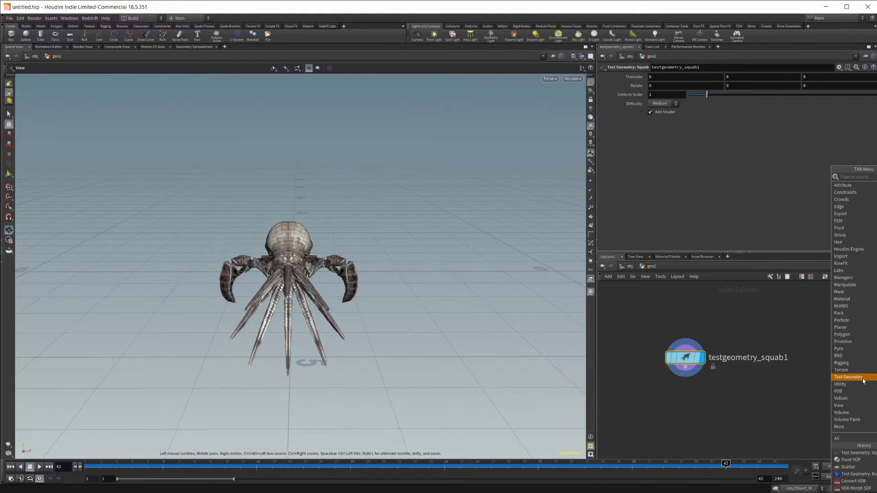
pyautogui.click(854, 474)
pyautogui.click(822, 358)
# Step: Add a VDB from Polygons node below the squab node and feed the squab geometry into its first input
pyautogui.moveTo(738, 387); pyautogui.dragTo(708, 366, button='middle')
pyautogui.press('Tab')
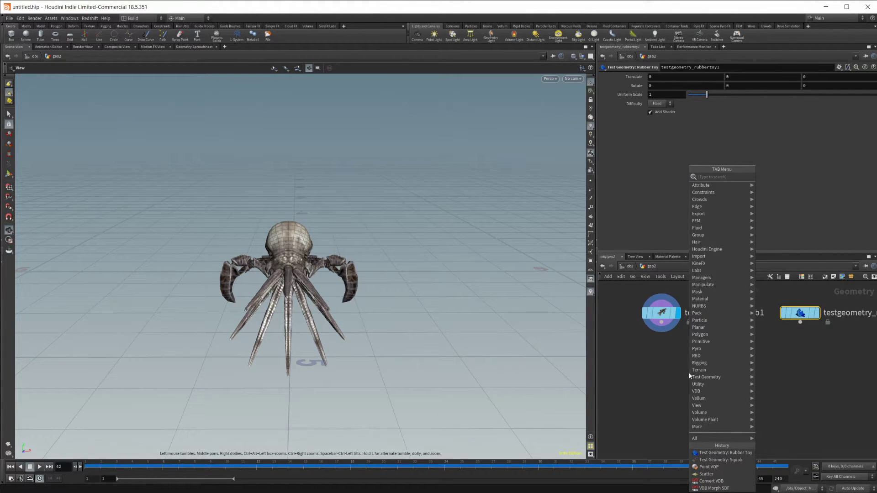
pyautogui.write('vdb fr')
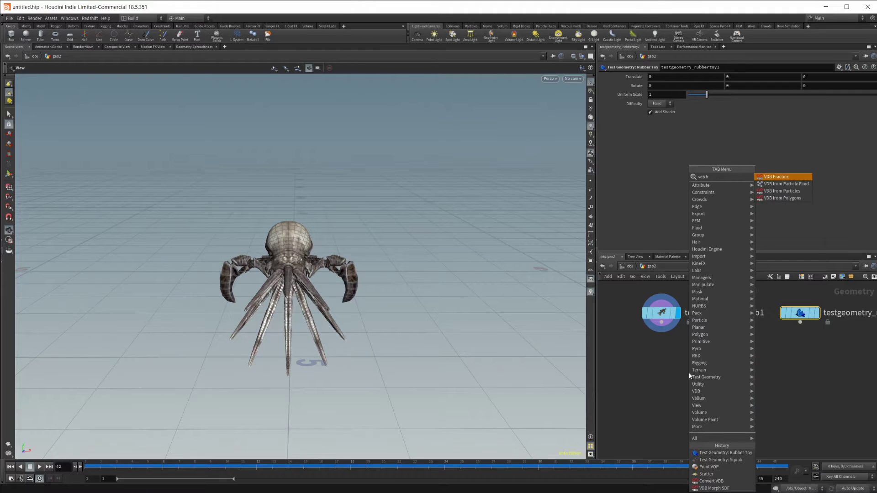
pyautogui.press('Down')
pyautogui.press('Down')
pyautogui.press('Return')
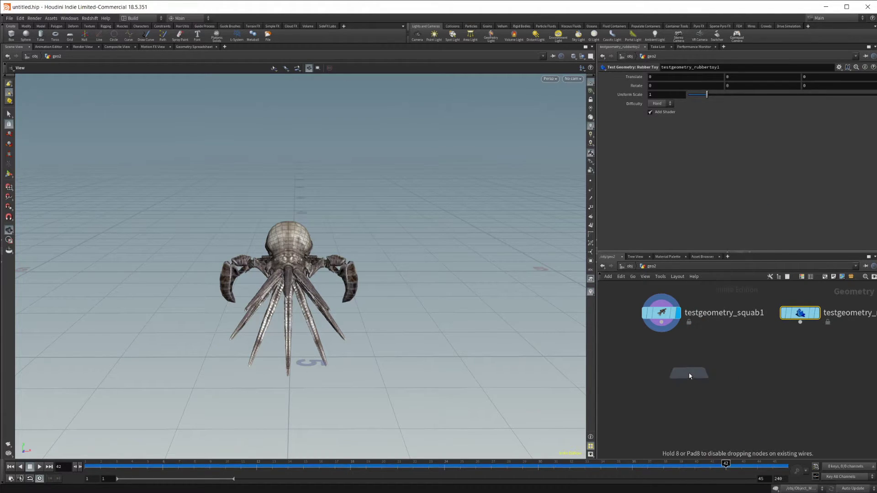
pyautogui.click(663, 375)
pyautogui.moveTo(661, 322); pyautogui.dragTo(651, 363)
pyautogui.click(655, 362)
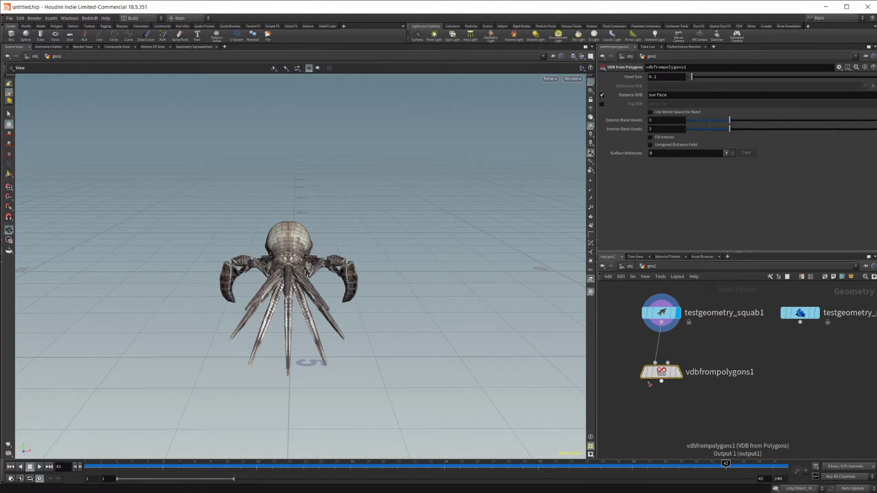
# Step: Duplicate the VDB from Polygons node and connect the rubber toy geometry to the copy's first input
pyautogui.hotkey('ctrl', 'c')
pyautogui.hotkey('ctrl', 'v')
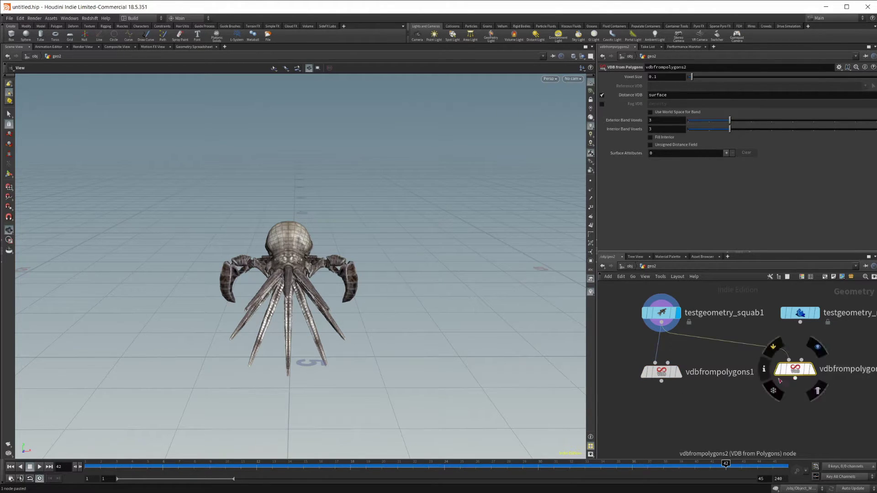
pyautogui.moveTo(801, 322); pyautogui.dragTo(806, 370)
# Step: Link the rubber toy VDB's voxel size to the squab VDB's voxel size with a relative reference
pyautogui.click(661, 372)
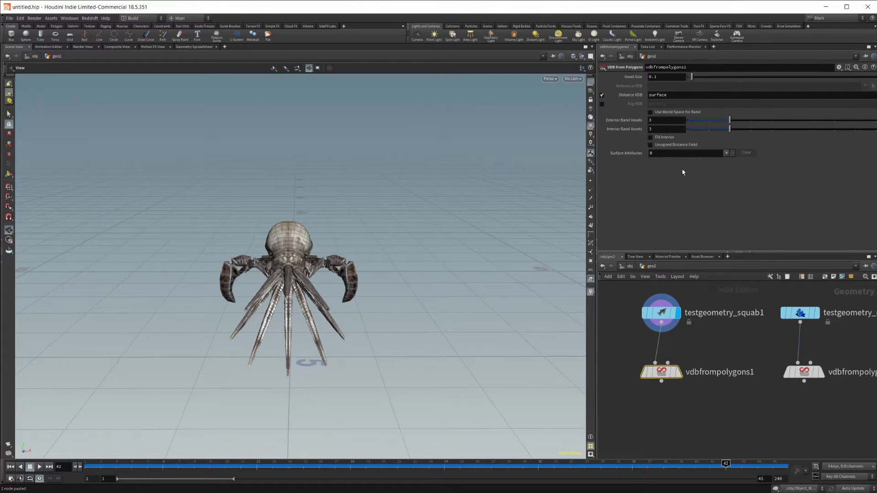
pyautogui.rightClick(636, 77)
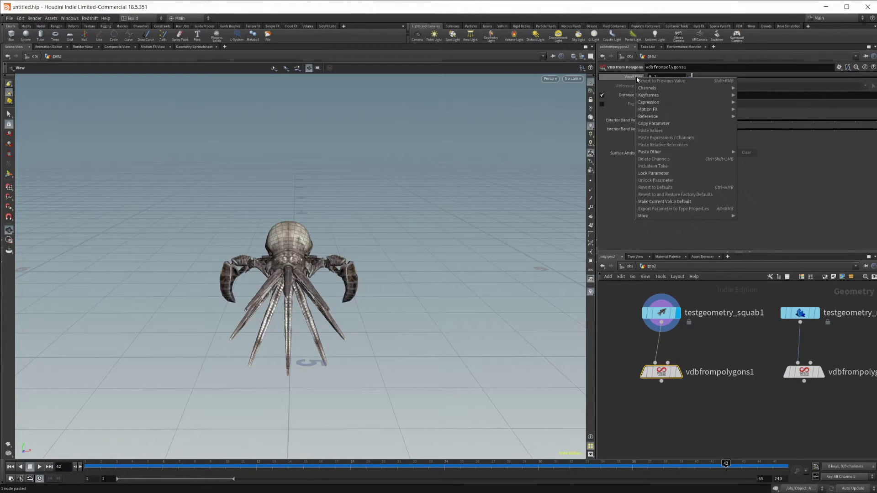
pyautogui.click(665, 124)
pyautogui.click(805, 370)
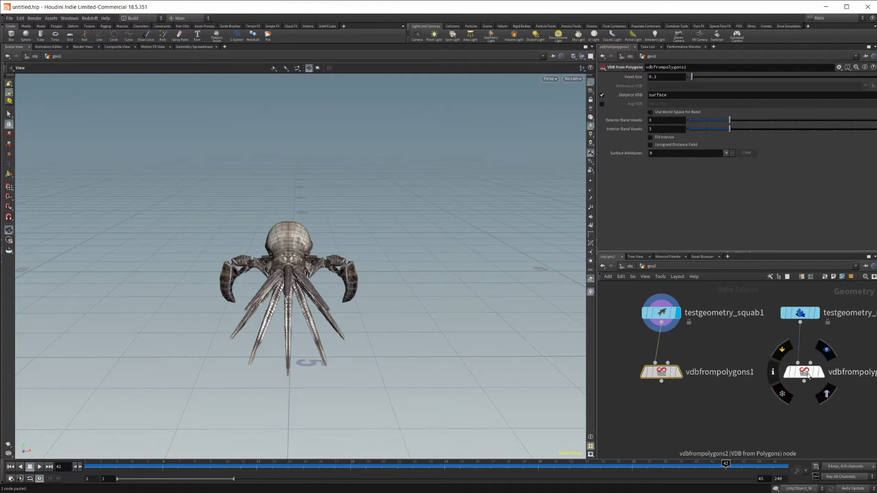
pyautogui.rightClick(661, 77)
pyautogui.click(695, 143)
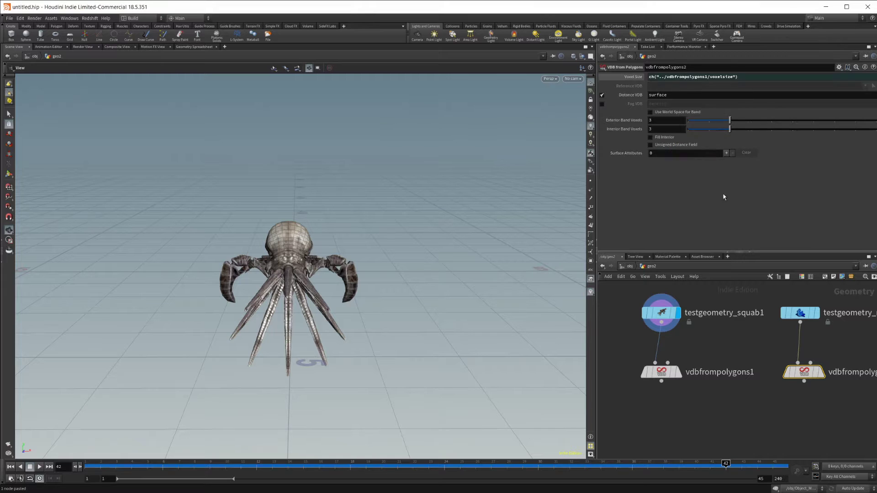
# Step: Display the rubber toy's VDB and set the voxel size on vdbfrompolygons1 to 0.2
pyautogui.click(658, 372)
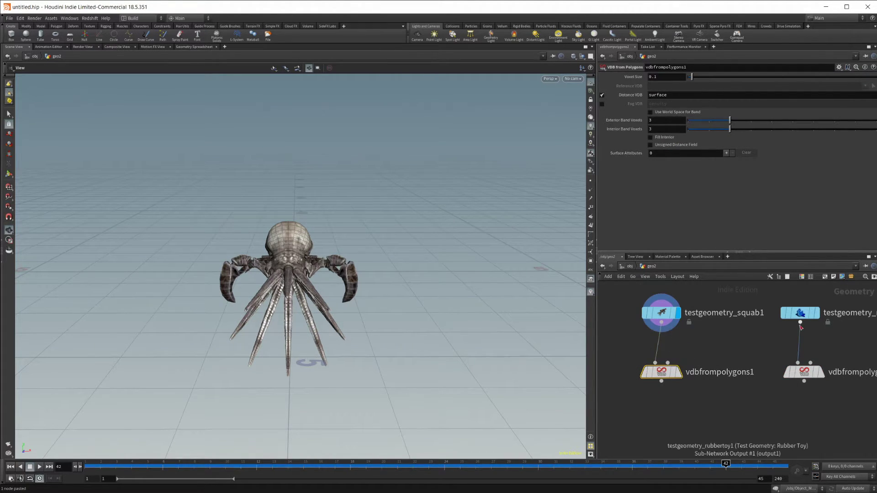
pyautogui.moveTo(805, 369)
pyautogui.click(826, 350)
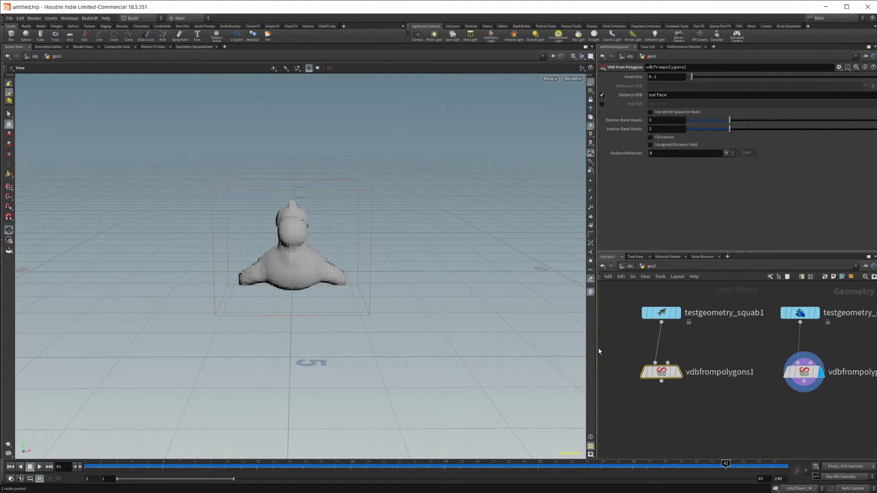
pyautogui.click(667, 77)
pyautogui.write('.')
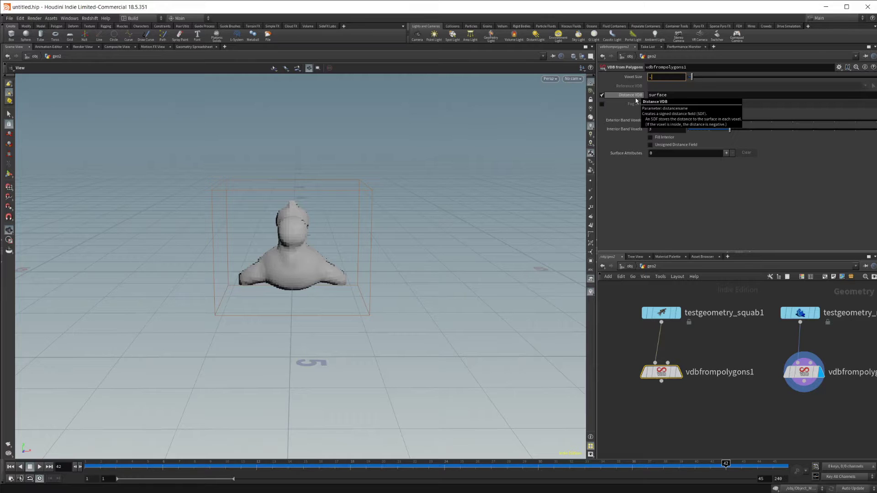
pyautogui.moveTo(368, 262); pyautogui.dragTo(427, 269)
pyautogui.click(672, 77)
pyautogui.write('2')
pyautogui.press('Return')
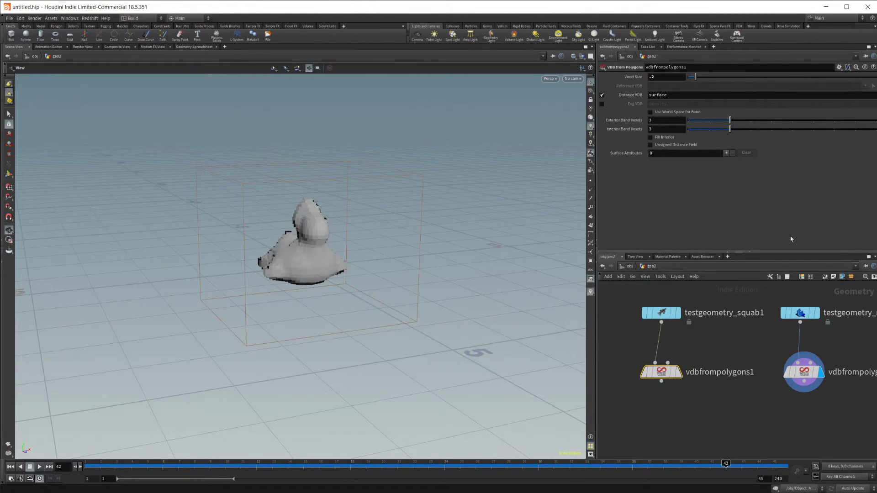
# Step: Copy the voxel size parameter of vdbfrompolygons1 and delete the existing voxel size channel on vdbfrompolygons2
pyautogui.click(820, 378)
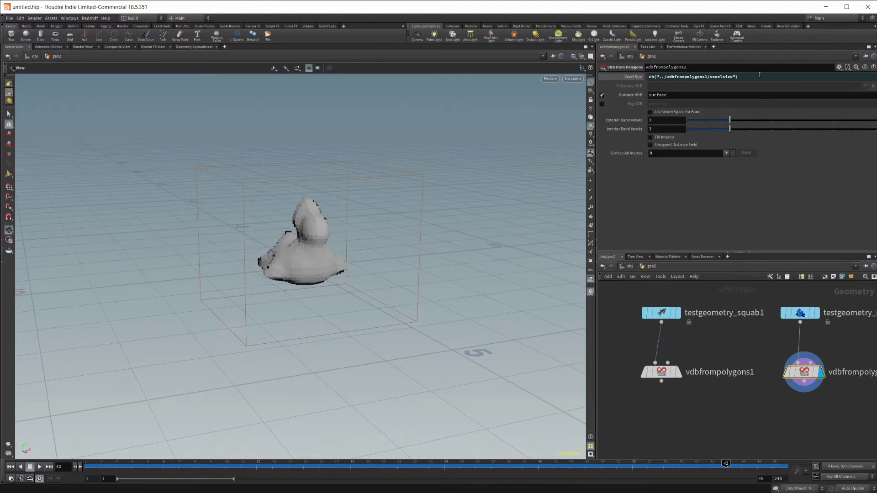
pyautogui.click(662, 372)
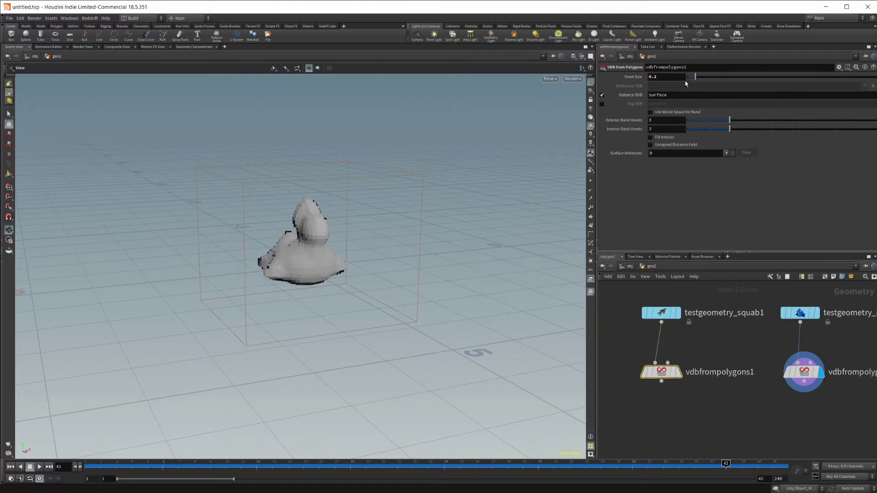
pyautogui.rightClick(676, 76)
pyautogui.click(712, 131)
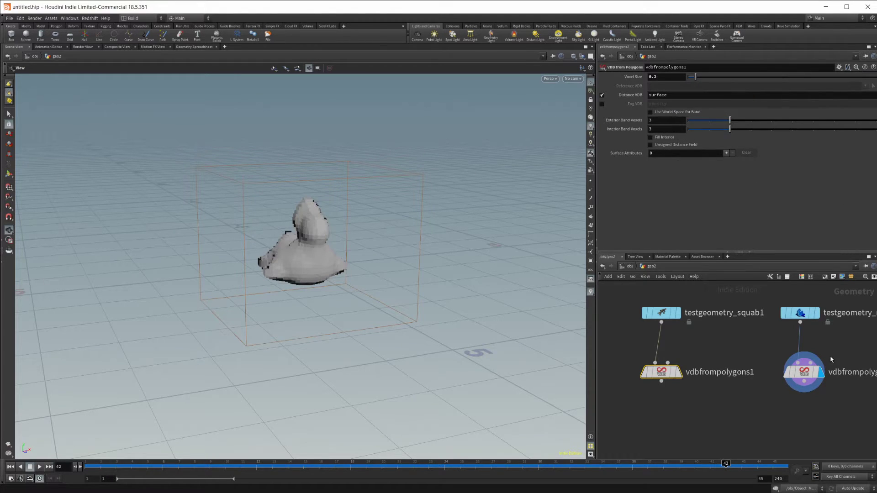
pyautogui.click(804, 372)
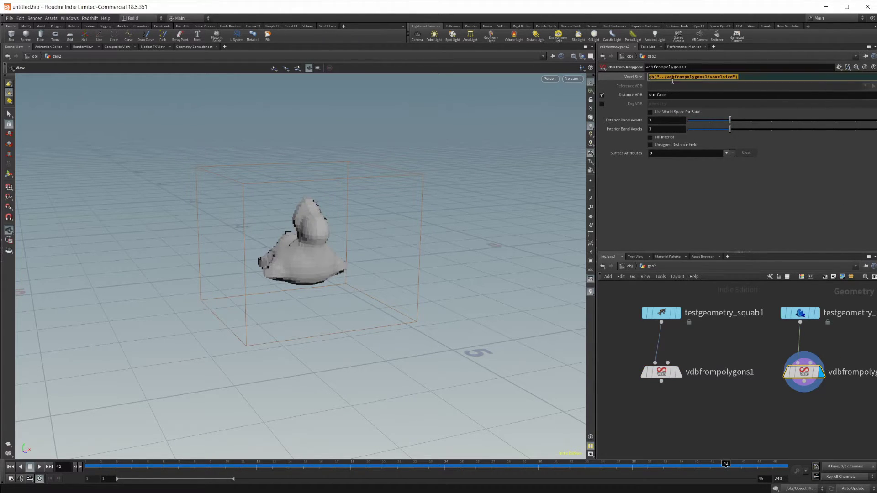
pyautogui.rightClick(712, 78)
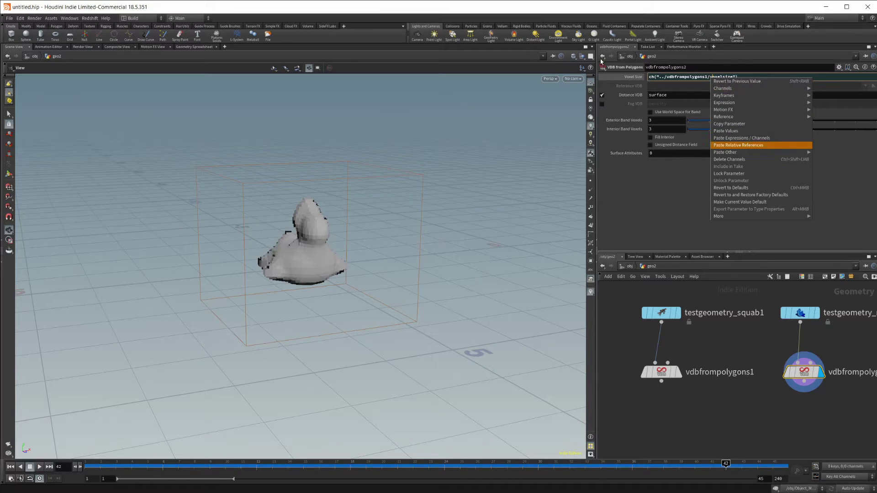
pyautogui.click(730, 159)
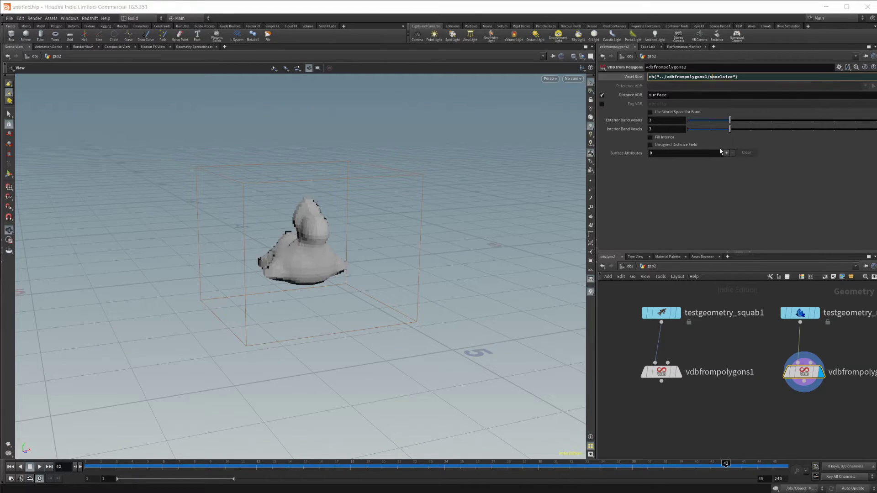
# Step: Paste the relative reference into vdbfrompolygons2's voxel size, keeping only the expression ch("../vdbfrompolygons1/voxelsize")
pyautogui.rightClick(707, 79)
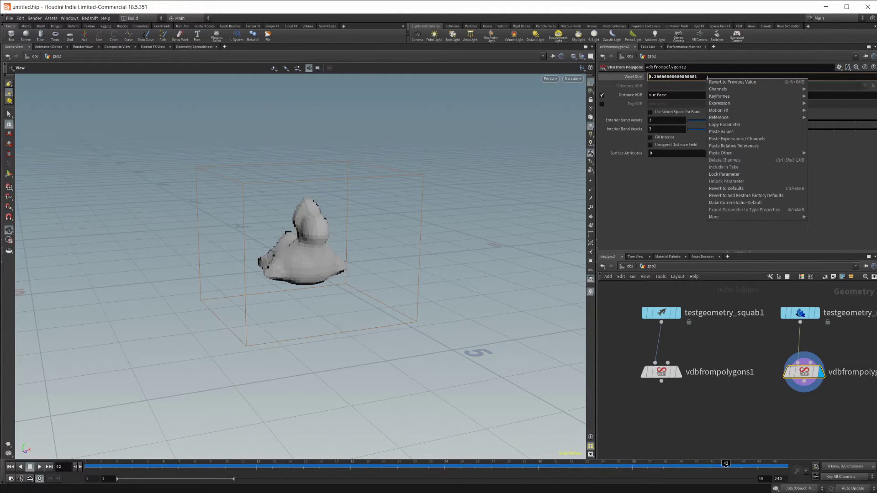
pyautogui.click(744, 146)
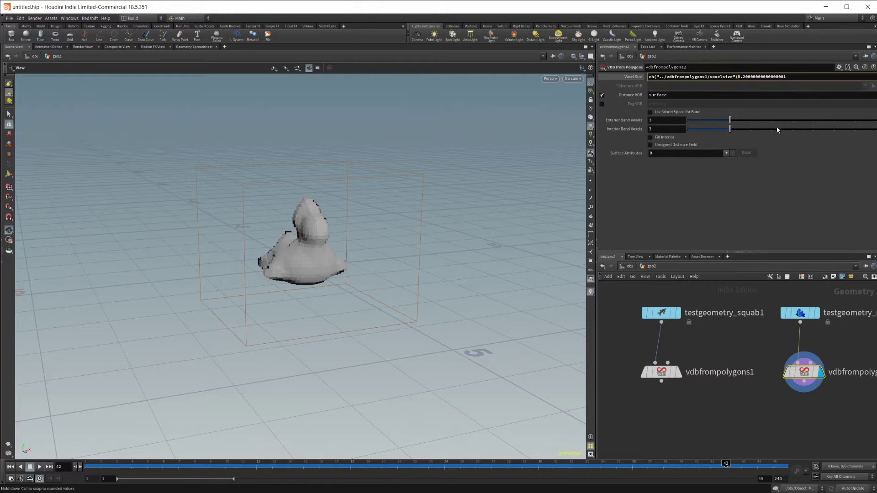
pyautogui.moveTo(740, 77); pyautogui.dragTo(848, 92)
pyautogui.press('BackSpace')
pyautogui.press('Return')
# Step: Display the squab's VDB and set its voxel size to 0.02
pyautogui.click(659, 372)
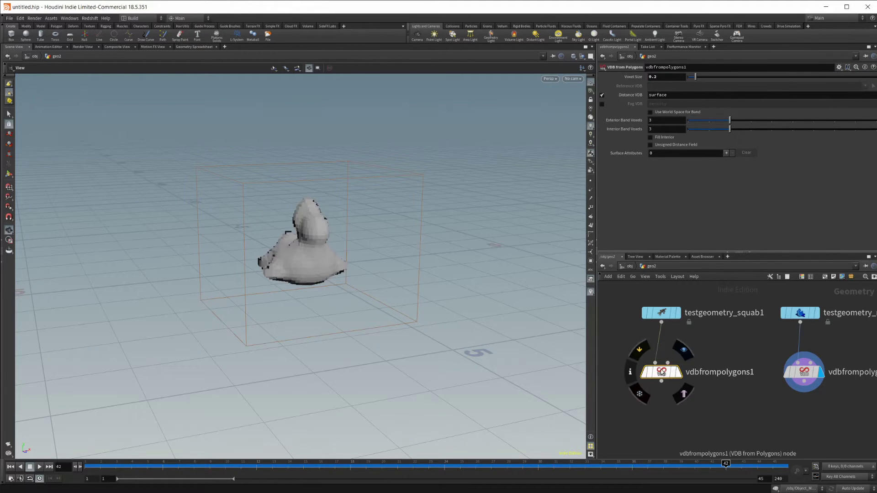
pyautogui.click(678, 373)
pyautogui.click(673, 76)
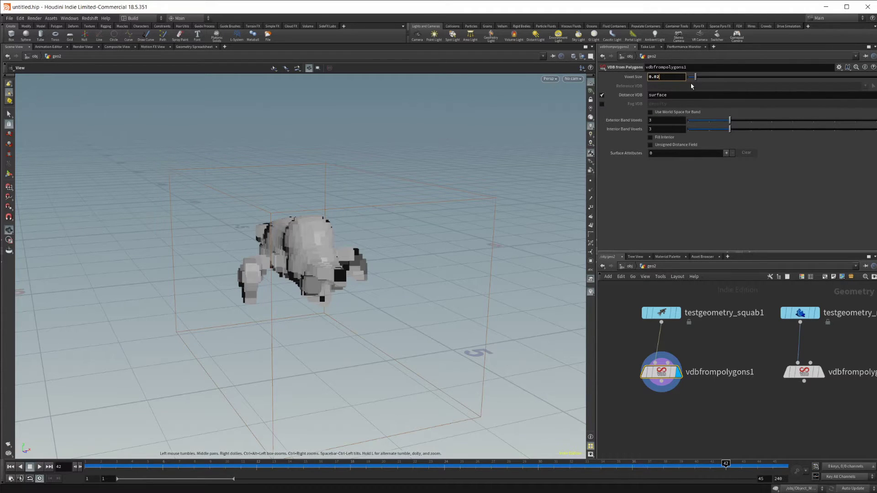
pyautogui.press('Return')
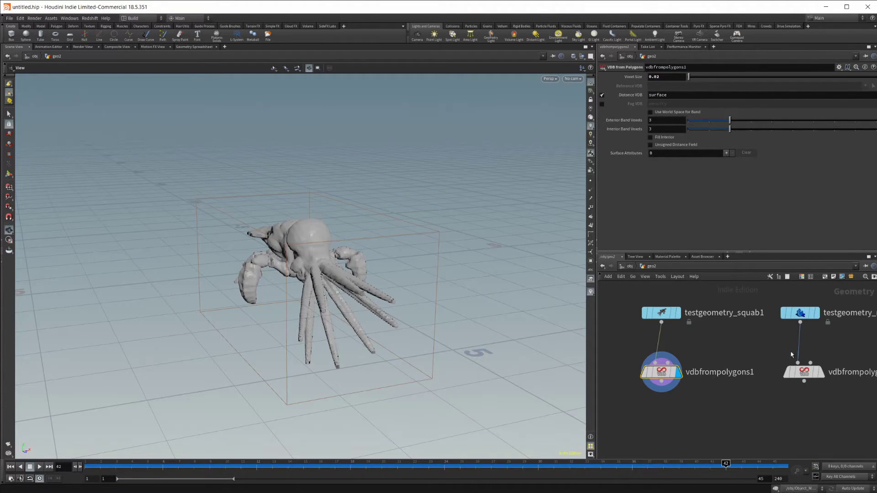
# Step: Display the rubber toy's VDB and set the voxel size on vdbfrompolygons1 to 0.1 for comparison
pyautogui.click(820, 372)
pyautogui.moveTo(268, 281); pyautogui.dragTo(274, 248)
pyautogui.moveTo(685, 409); pyautogui.dragTo(686, 371, button='middle')
pyautogui.moveTo(378, 310); pyautogui.dragTo(414, 308)
pyautogui.click(679, 76)
pyautogui.press('Return')
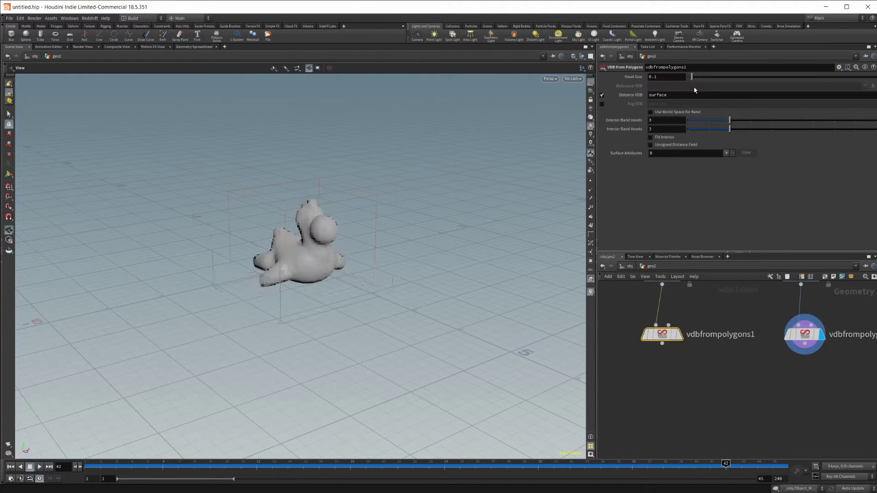
# Step: Set the voxel size on vdbfrompolygons1 back to 0.02 and rewind the timeline to frame 1
pyautogui.click(673, 78)
pyautogui.write('2')
pyautogui.press('Return')
pyautogui.moveTo(361, 228)
pyautogui.mouseDown()
pyautogui.moveTo(388, 229)
pyautogui.moveTo(367, 242)
pyautogui.mouseUp()
pyautogui.moveTo(736, 386); pyautogui.dragTo(711, 356, button='middle')
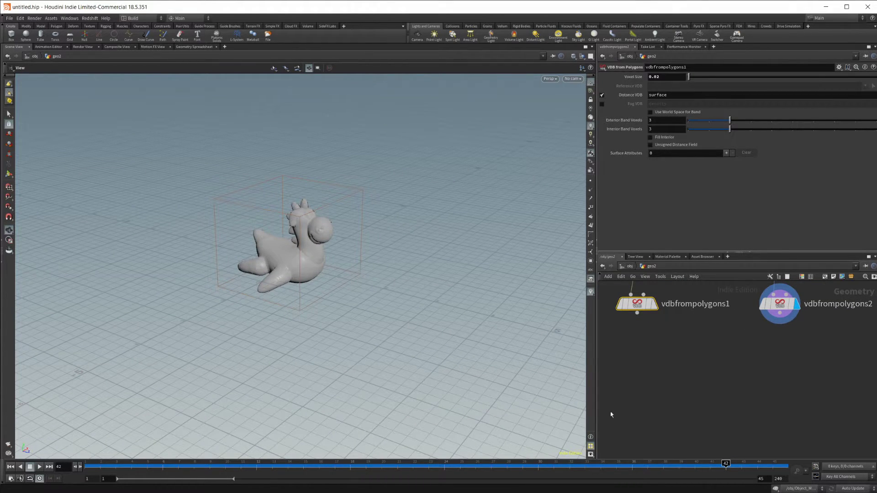
pyautogui.click(10, 467)
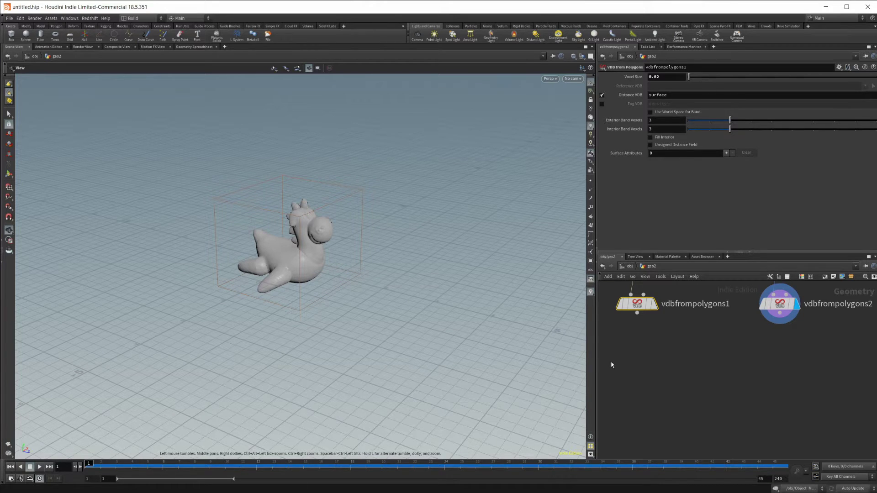
# Step: Add a VDB Morph SDF node with the squab VDB as first input and the rubber toy VDB as second, and display it
pyautogui.press('Tab')
pyautogui.write('vd')
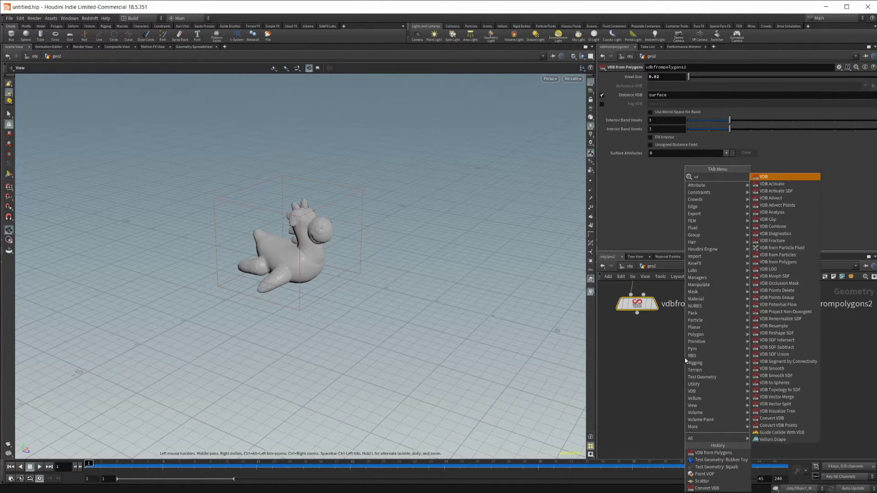
pyautogui.write('b morph')
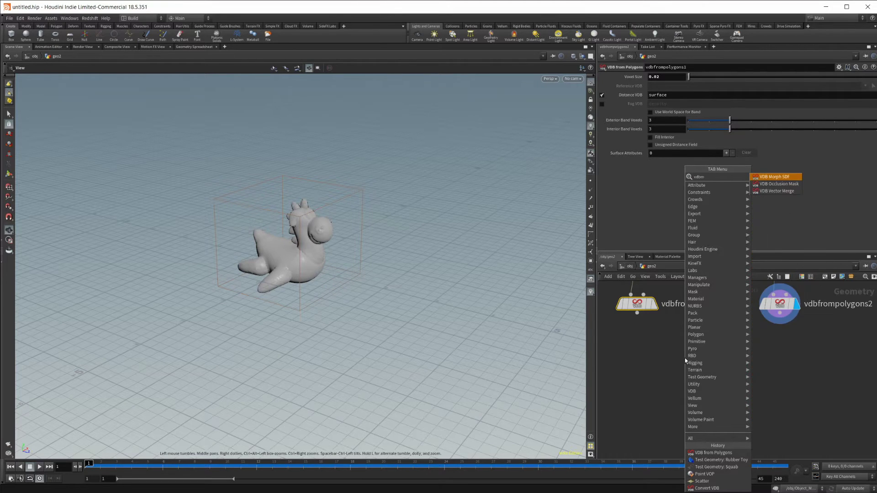
pyautogui.press('Return')
pyautogui.click(685, 358)
pyautogui.moveTo(637, 314); pyautogui.dragTo(674, 348)
pyautogui.moveTo(778, 323)
pyautogui.mouseDown()
pyautogui.moveTo(692, 335)
pyautogui.moveTo(689, 369)
pyautogui.mouseUp()
pyautogui.click(705, 351)
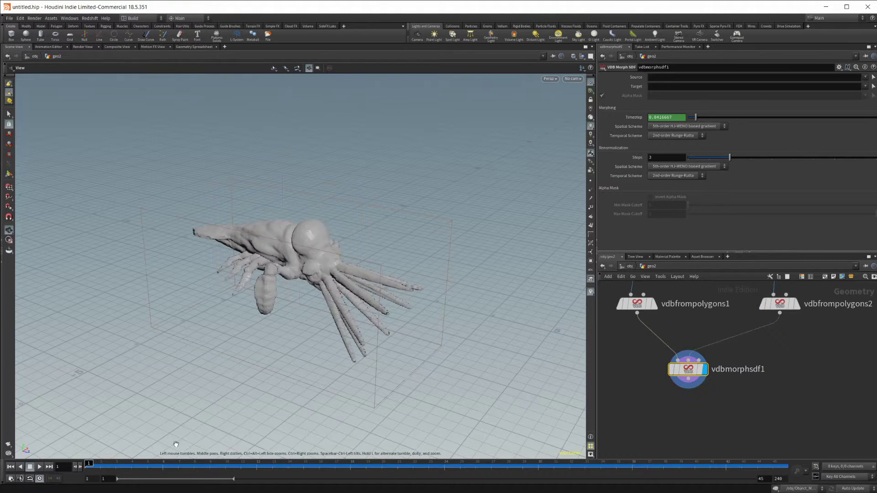
# Step: Play a few frames of the timeline to check how the VDB Morph SDF node behaves
pyautogui.press('Up')
pyautogui.click(32, 466)
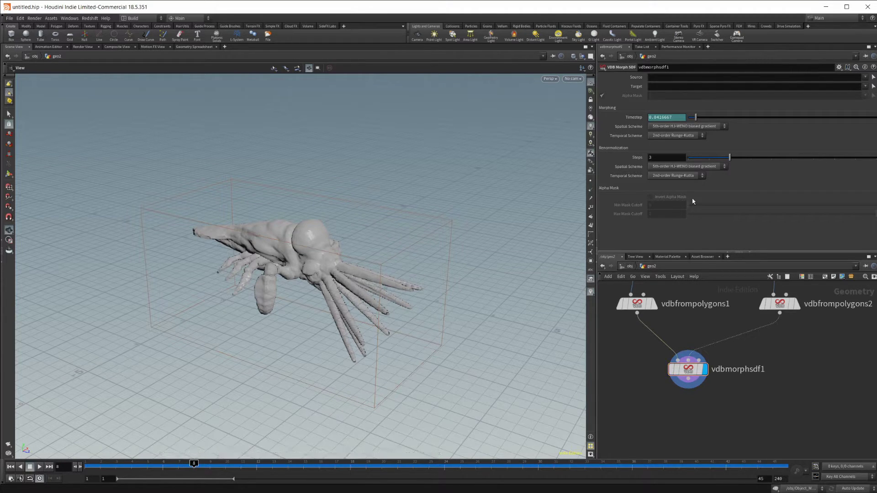
pyautogui.scroll(3, 714, 381)
pyautogui.scroll(-3, 670, 377)
# Step: Rewind to frame 1 and delete the VDB Morph SDF node from the geo2 network
pyautogui.moveTo(693, 388); pyautogui.dragTo(739, 392, button='middle')
pyautogui.click(10, 466)
pyautogui.press('Up')
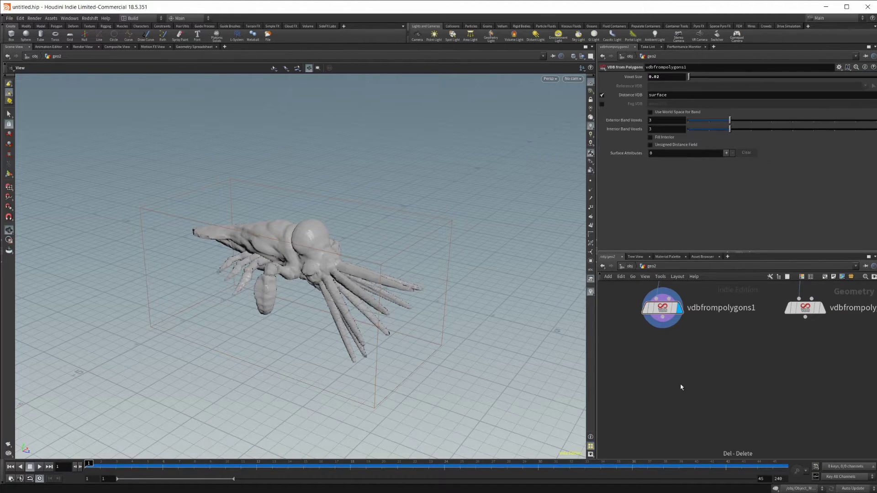
# Step: Add a Solver node, connect the squab VDB to its first input and the rubber toy VDB to its second, and display it
pyautogui.press('Tab')
pyautogui.write('solver')
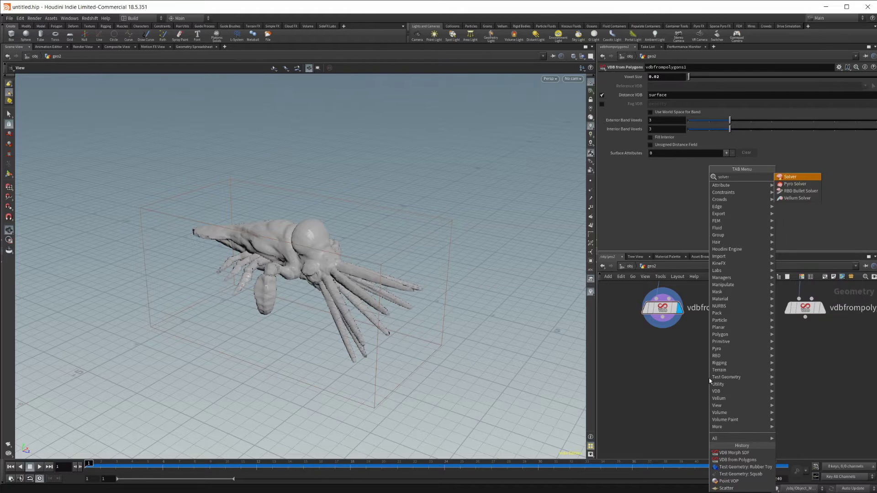
pyautogui.press('Return')
pyautogui.click(708, 378)
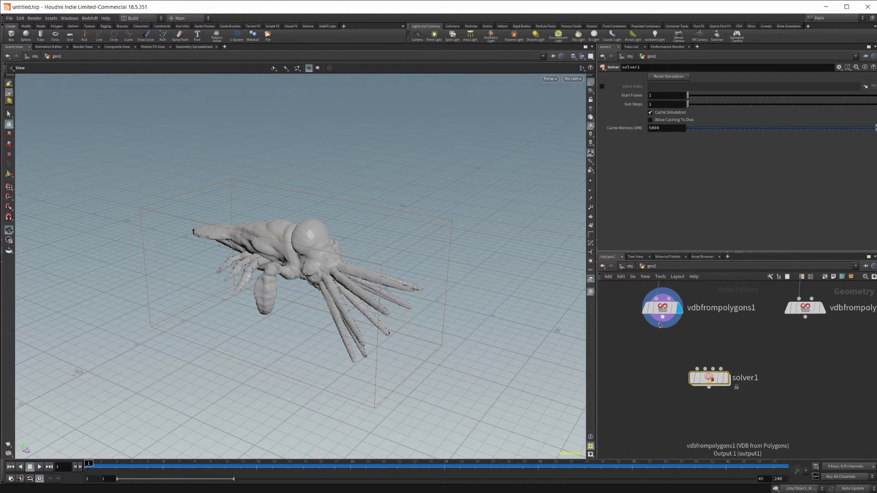
pyautogui.moveTo(804, 322); pyautogui.dragTo(705, 365)
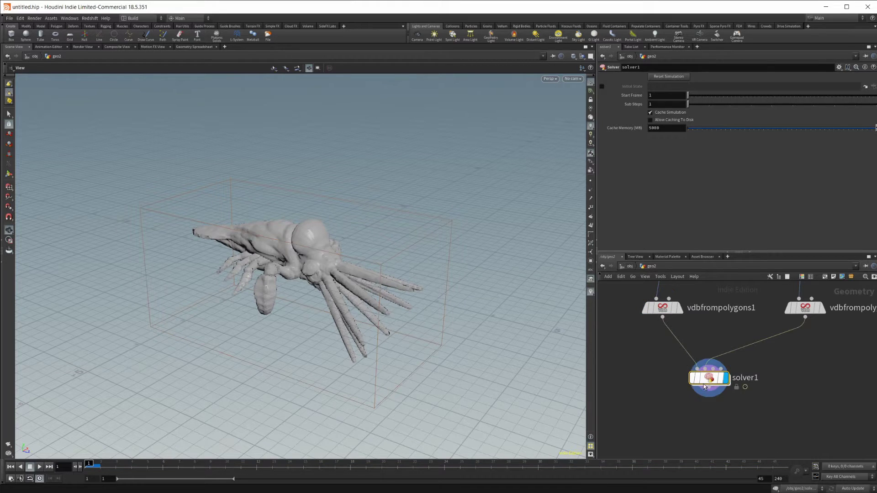
# Step: Open the Solver's inner network and space out the input nodes, placing Input_2 beside Prev_Frame
pyautogui.doubleClick(707, 380)
pyautogui.moveTo(695, 408); pyautogui.dragTo(707, 385, button='middle')
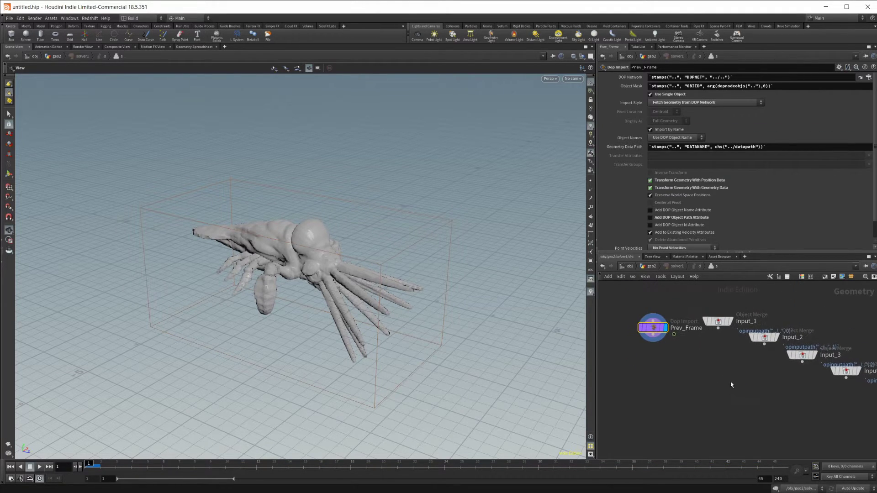
pyautogui.moveTo(716, 321); pyautogui.dragTo(778, 282)
pyautogui.moveTo(765, 338); pyautogui.dragTo(732, 328)
pyautogui.moveTo(676, 372); pyautogui.dragTo(691, 370, button='middle')
# Step: Add a VDB Morph SDF node with Prev_Frame as its first input and Input_2 as its second
pyautogui.press('Tab')
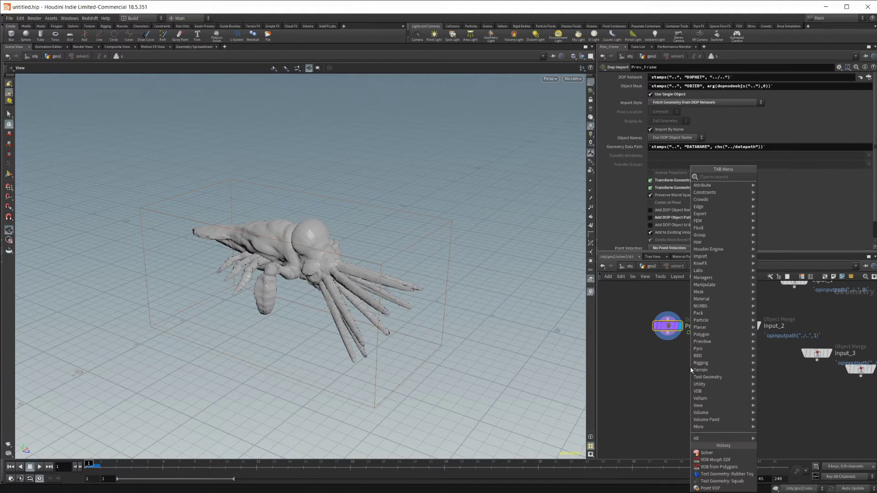
pyautogui.write('vdb')
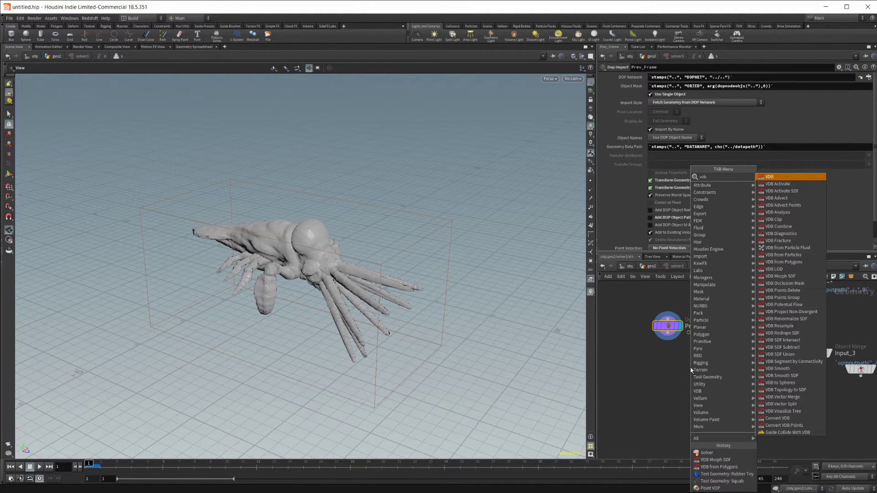
pyautogui.press('Return')
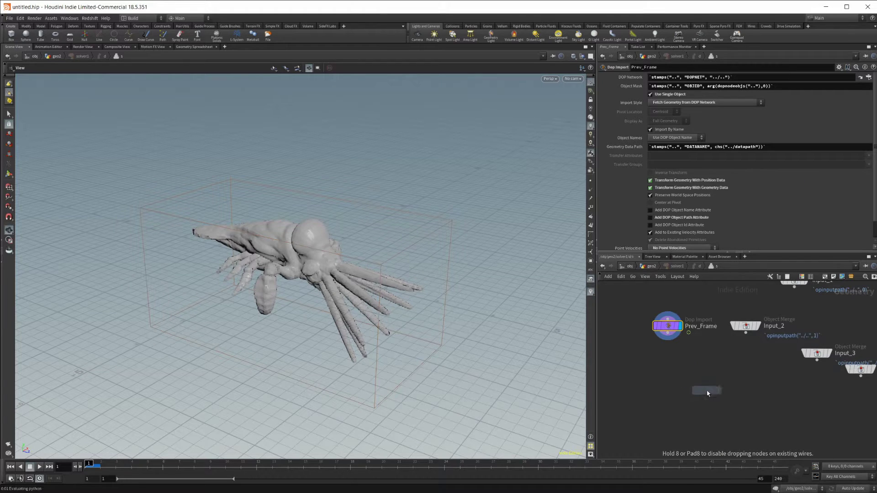
pyautogui.click(707, 392)
pyautogui.moveTo(667, 339); pyautogui.dragTo(700, 383)
pyautogui.moveTo(748, 338); pyautogui.dragTo(707, 383)
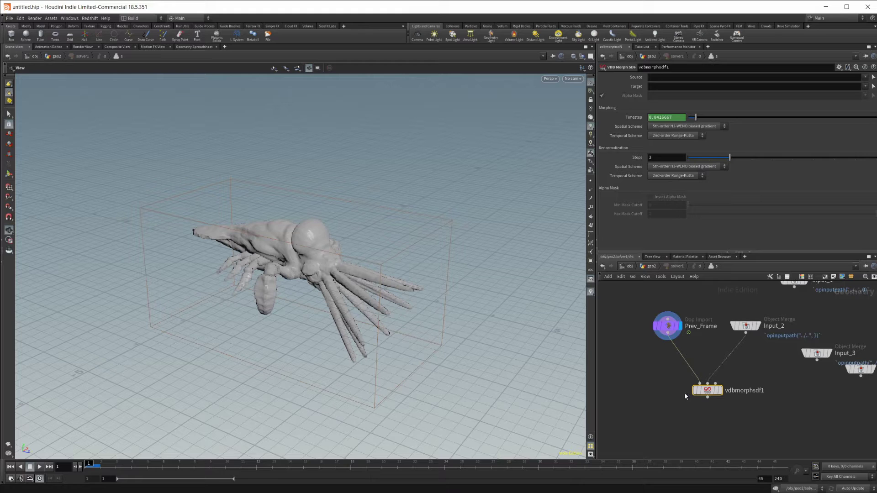
# Step: Remove the default Timestep expression from the VDB Morph SDF node, display the node and try out larger Timestep values
pyautogui.rightClick(636, 122)
pyautogui.click(666, 202)
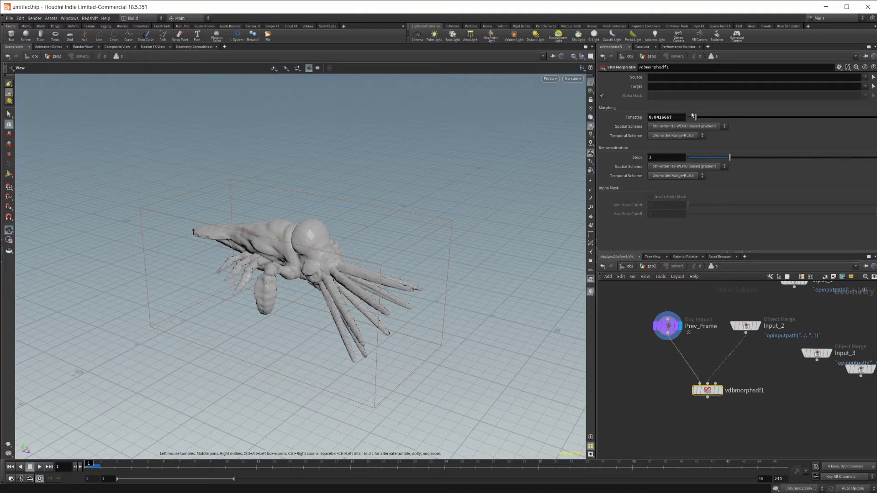
pyautogui.moveTo(696, 118)
pyautogui.mouseDown()
pyautogui.moveTo(779, 118)
pyautogui.moveTo(699, 125)
pyautogui.mouseUp()
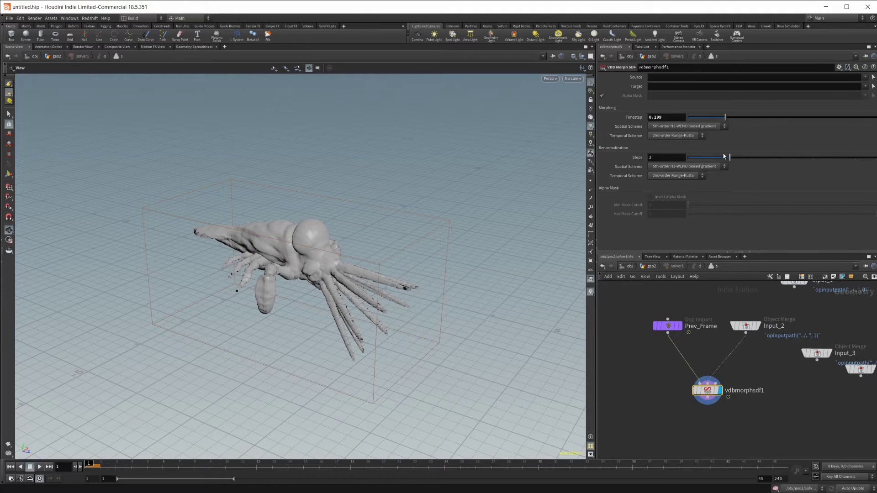
pyautogui.moveTo(726, 118); pyautogui.dragTo(876, 117)
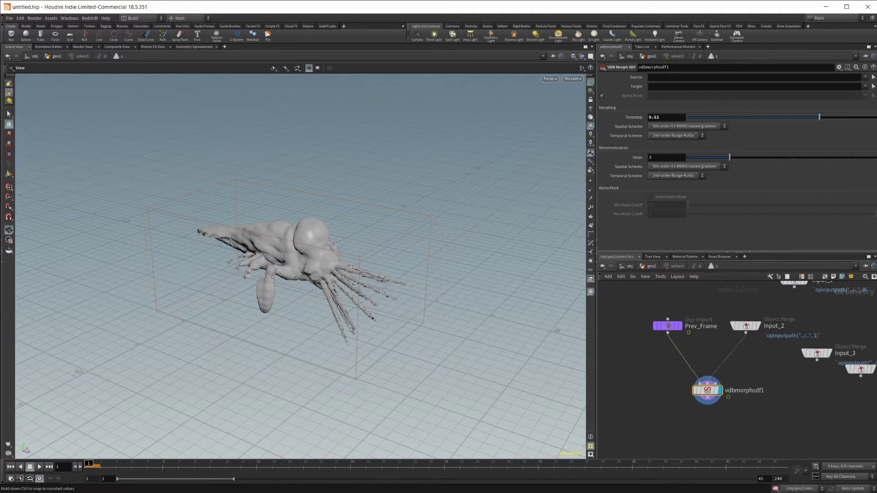
# Step: Set the VDB Morph SDF node's Timestep to 0 and keyframe it at frame 1
pyautogui.moveTo(672, 139); pyautogui.dragTo(671, 136)
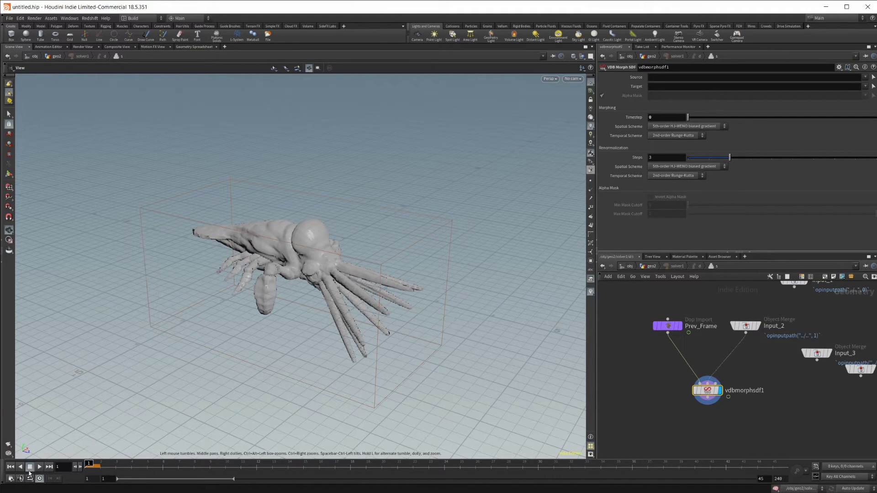
pyautogui.keyDown('alt'); pyautogui.click(635, 117); pyautogui.keyUp('alt')
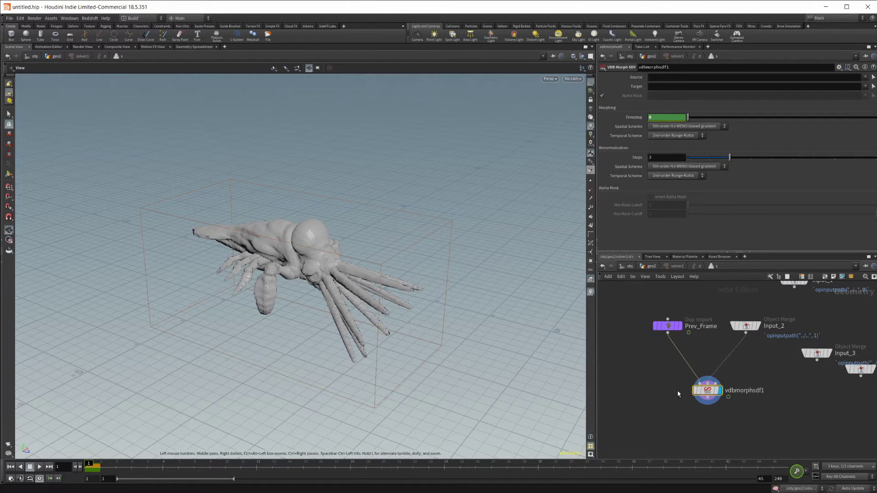
# Step: Go to frame 45 and test Timestep values of 3 and 6 on the VDB Morph SDF node, inspecting the morphed shape
pyautogui.moveTo(720, 467); pyautogui.dragTo(772, 466)
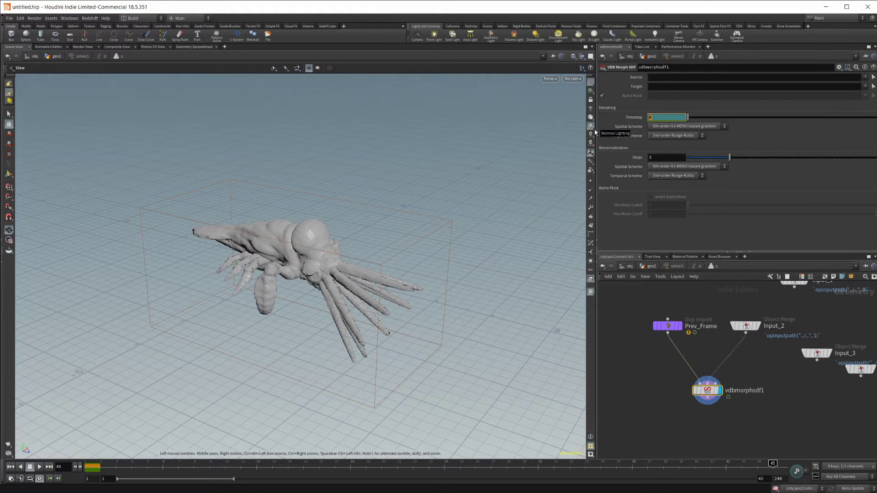
pyautogui.press('Return')
pyautogui.moveTo(304, 224); pyautogui.dragTo(364, 217)
pyautogui.doubleClick(657, 117)
pyautogui.write('2')
pyautogui.press('Return')
pyautogui.moveTo(339, 313); pyautogui.dragTo(299, 281)
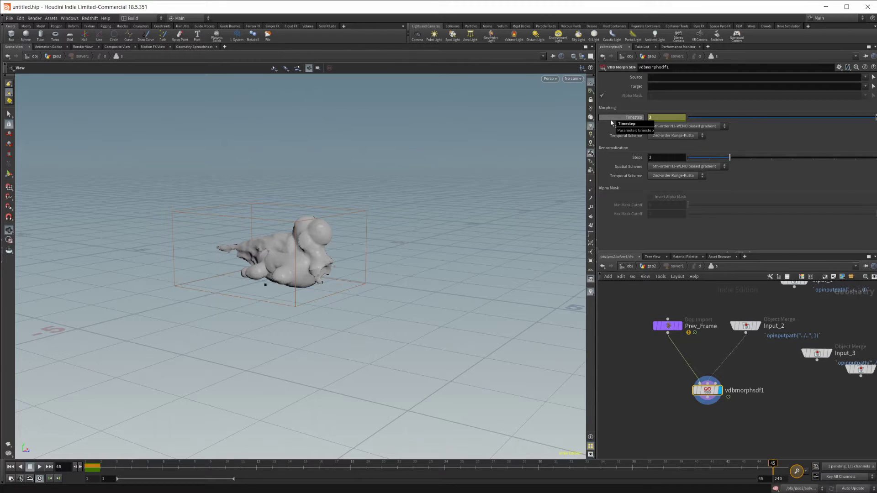
pyautogui.moveTo(391, 252); pyautogui.dragTo(446, 261)
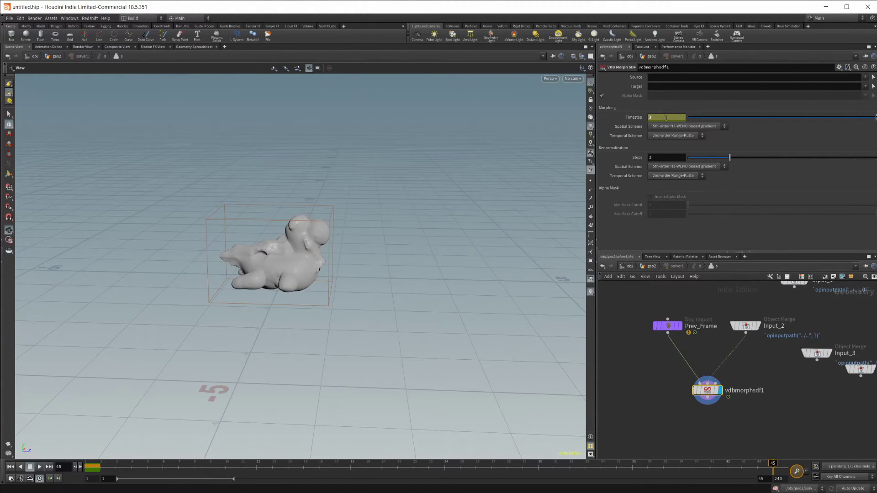
pyautogui.write('6')
pyautogui.press('Return')
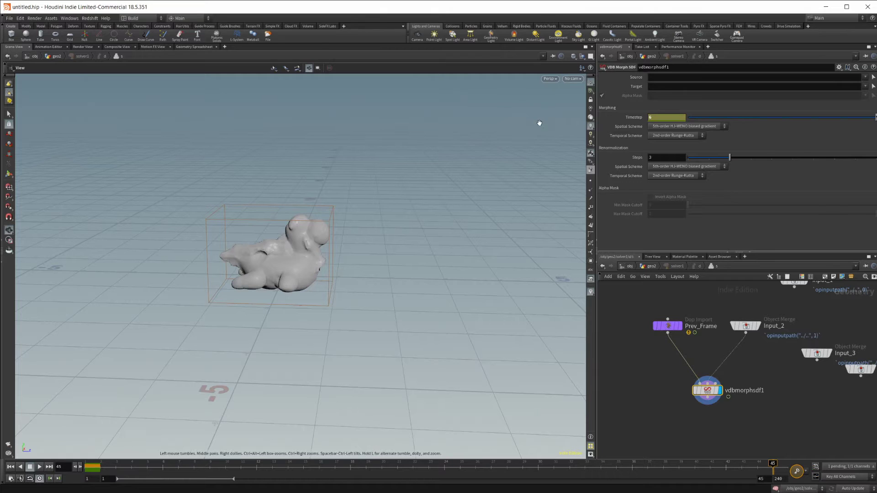
pyautogui.moveTo(303, 249); pyautogui.dragTo(365, 267)
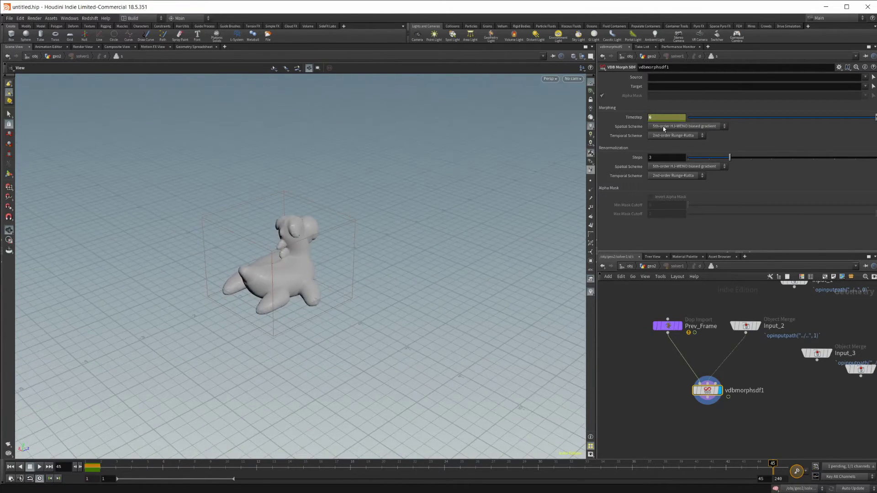
# Step: Set the VDB Morph SDF node's Timestep to 10 and keyframe it at frame 45
pyautogui.write('0')
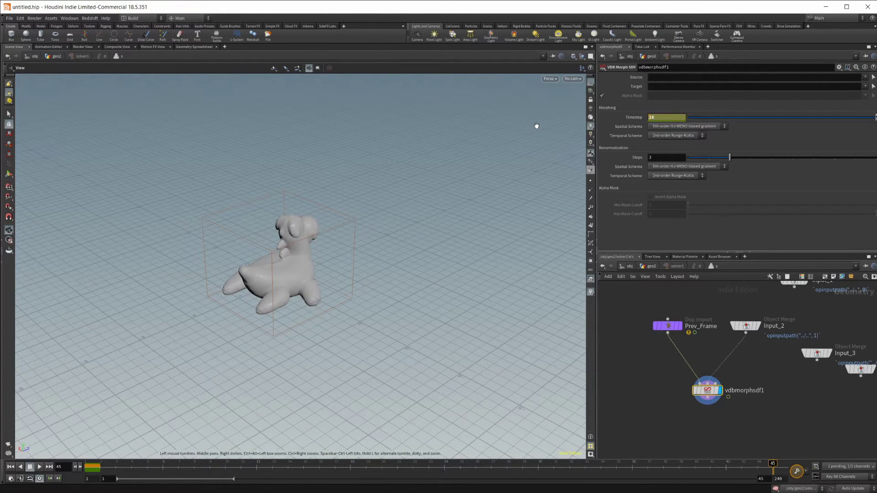
pyautogui.moveTo(307, 302); pyautogui.dragTo(292, 260)
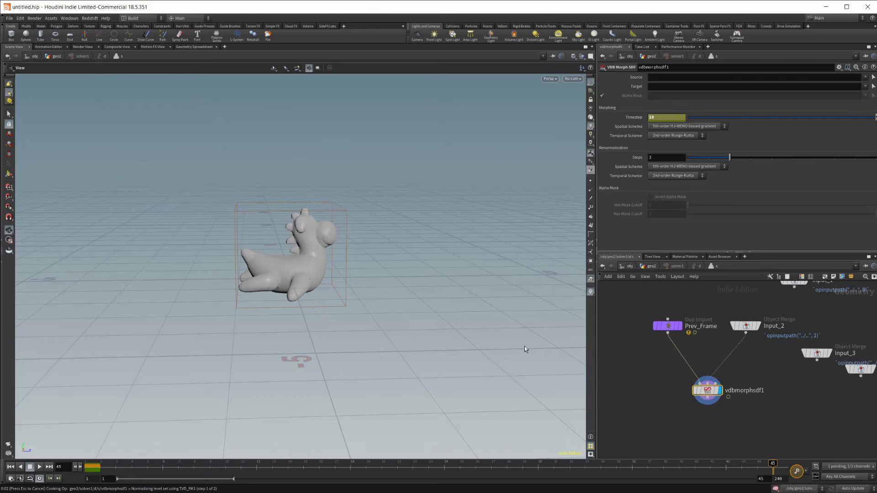
pyautogui.keyDown('alt'); pyautogui.click(666, 118); pyautogui.keyUp('alt')
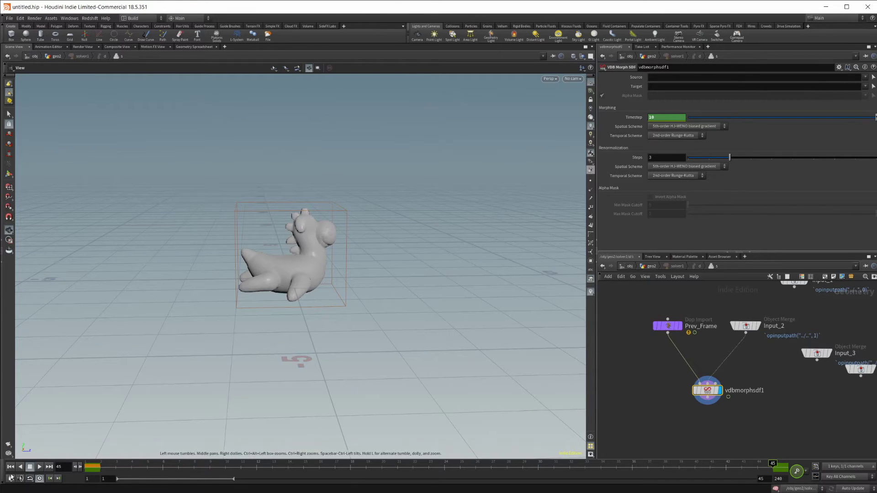
# Step: Play the timeline from frame 1 to about frame 20 and examine the keyframed morph from another angle
pyautogui.click(10, 467)
pyautogui.click(39, 467)
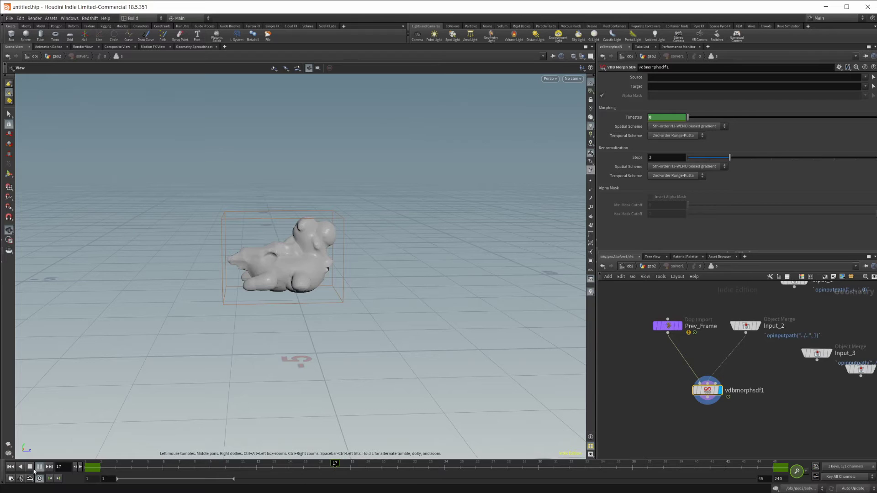
pyautogui.click(30, 467)
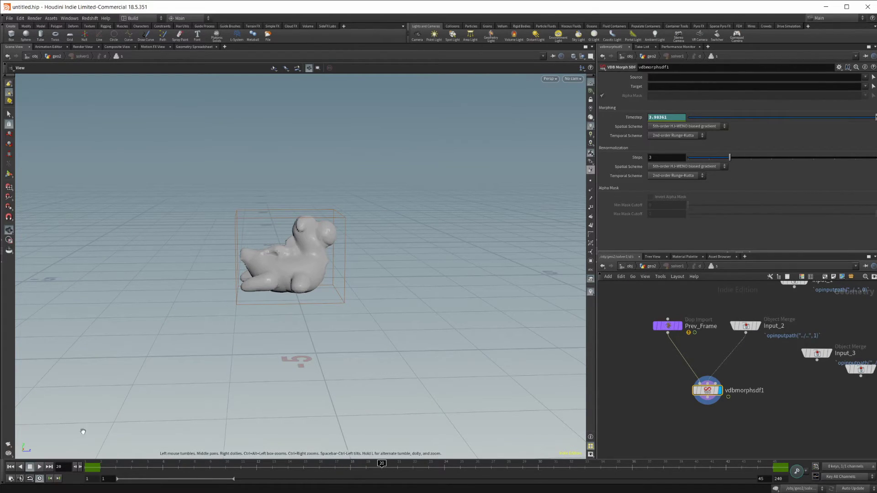
pyautogui.moveTo(372, 302); pyautogui.dragTo(446, 338)
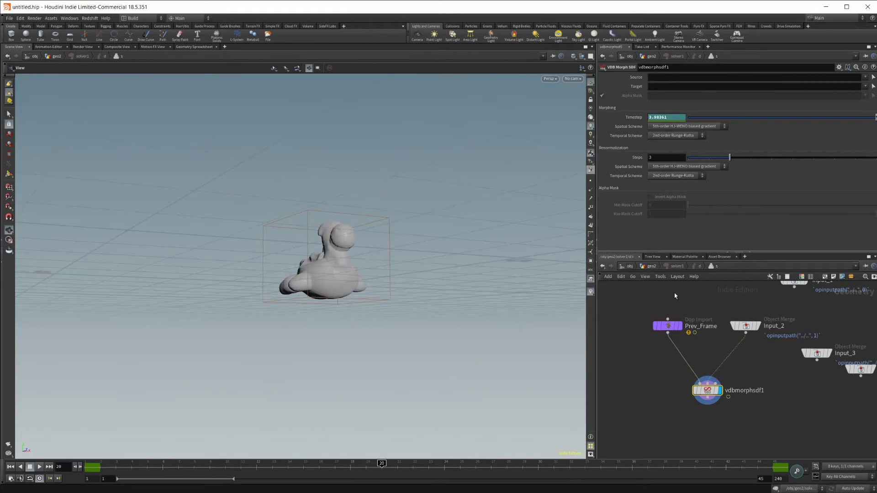
# Step: In the geo2 network, add a Convert VDB node after the Solver, display it and set it to convert to Polygons
pyautogui.click(655, 268)
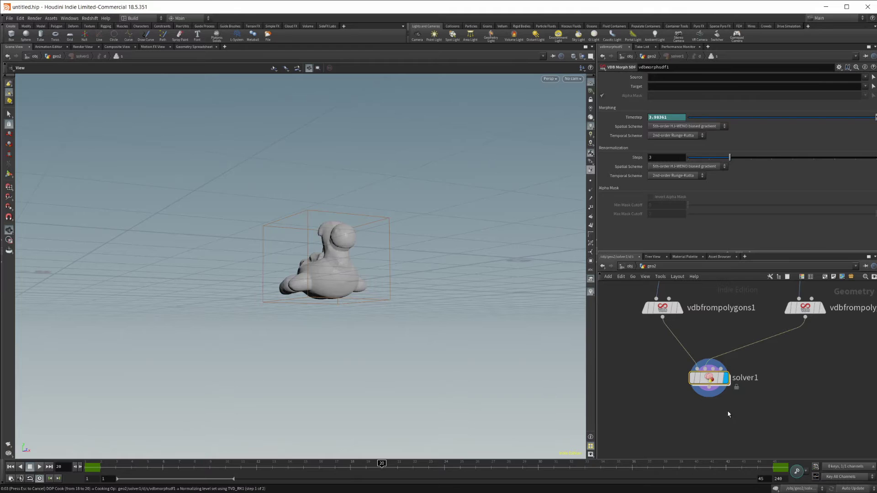
pyautogui.scroll(-5, 730, 390)
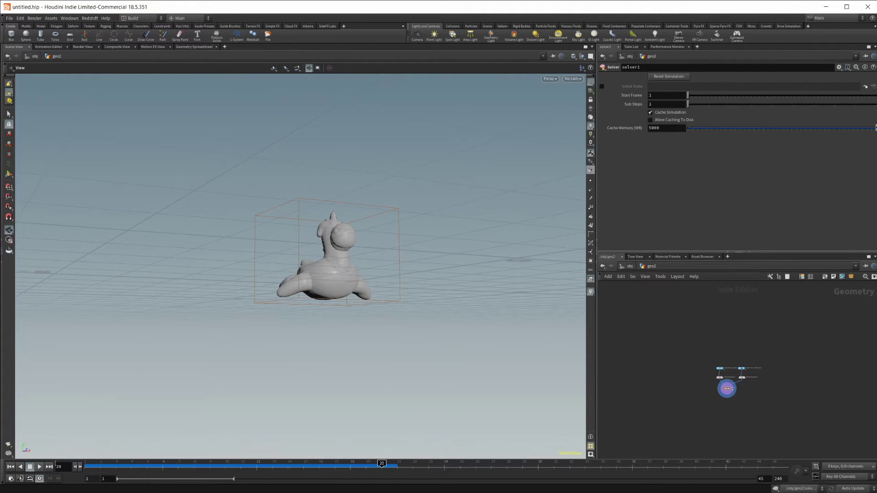
pyautogui.scroll(5, 736, 415)
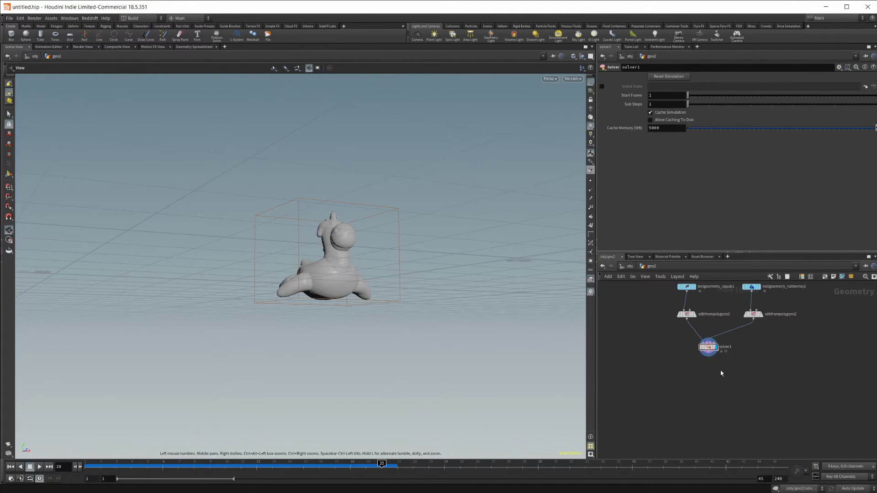
pyautogui.press('Tab')
pyautogui.moveTo(716, 415)
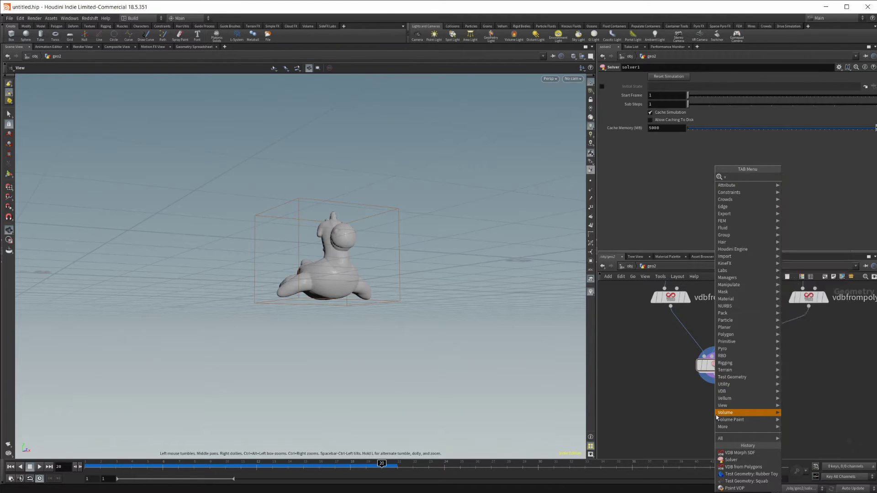
pyautogui.write('vdb con')
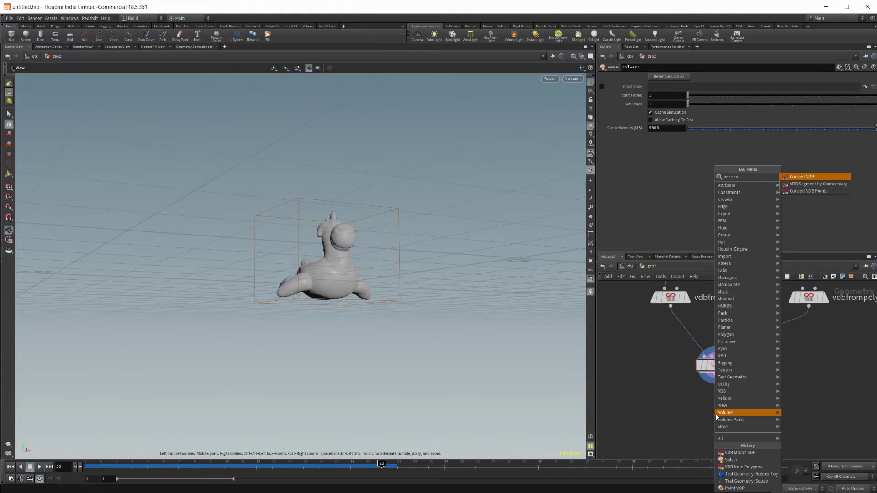
pyautogui.press('Return')
pyautogui.click(716, 415)
pyautogui.moveTo(720, 380); pyautogui.dragTo(715, 406)
pyautogui.click(668, 86)
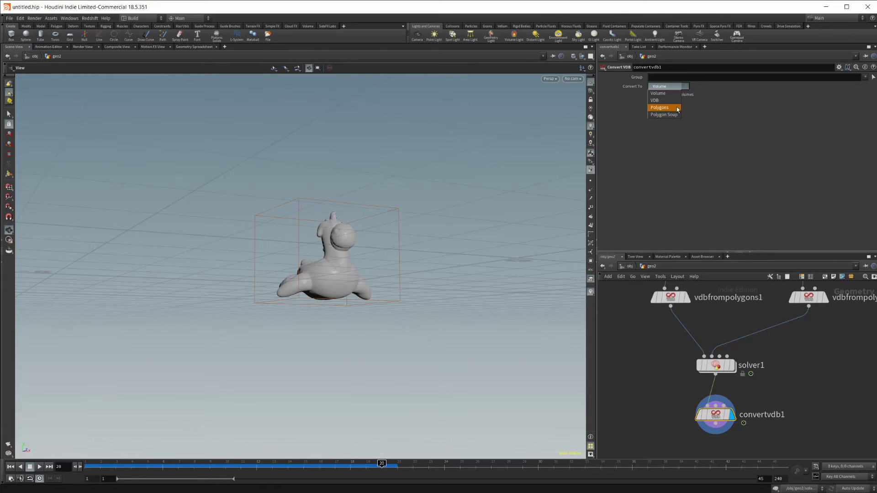
pyautogui.click(662, 107)
# Step: Play the timeline to check the morph as converted polygons up to about frame 34
pyautogui.moveTo(347, 320); pyautogui.dragTo(325, 315)
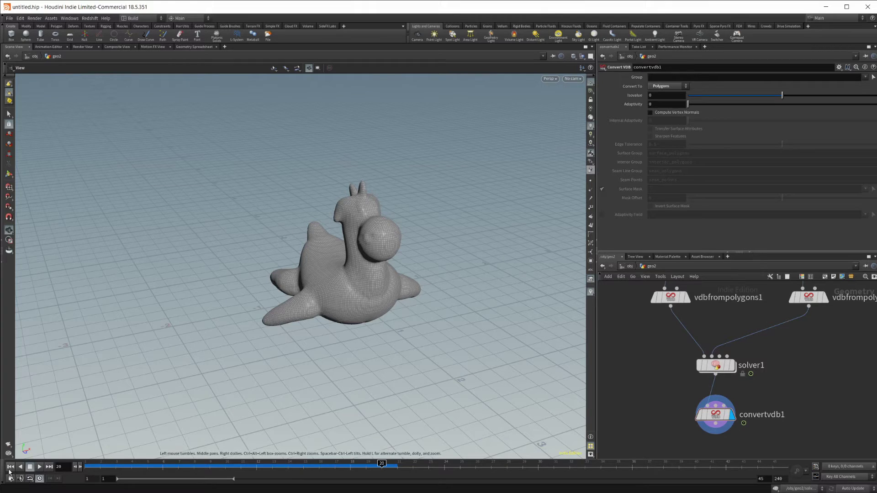
pyautogui.click(40, 466)
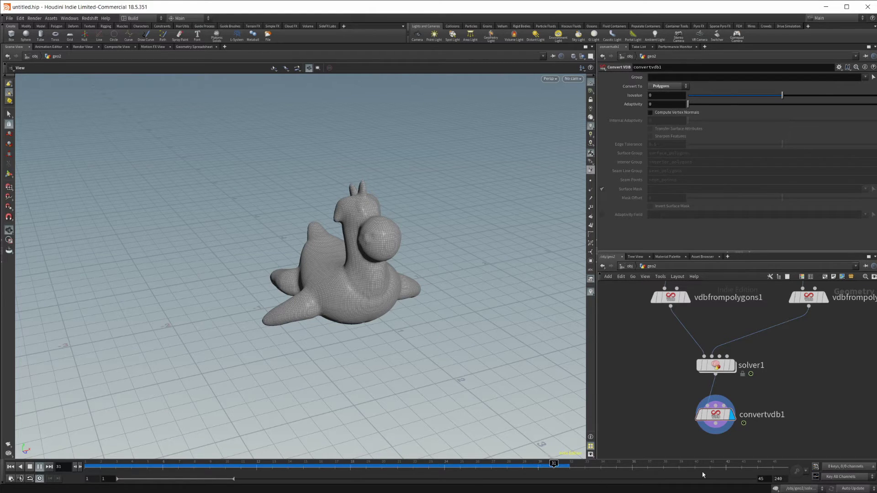
pyautogui.click(30, 467)
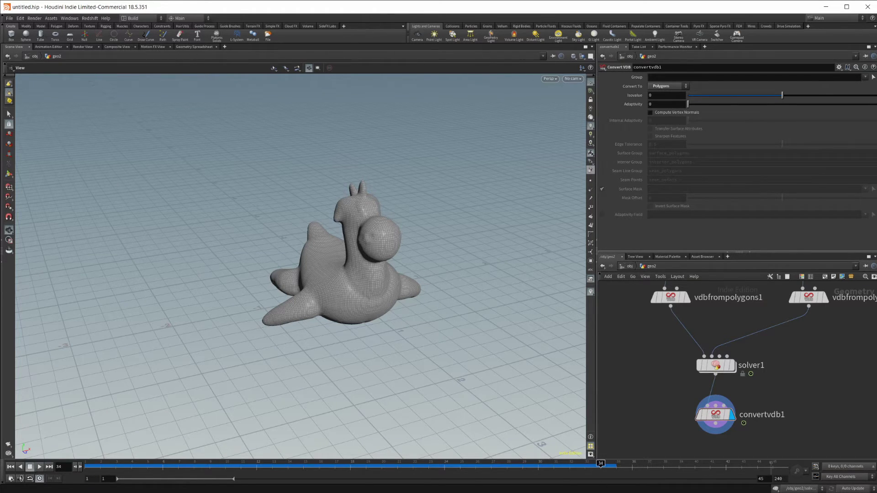
# Step: Set the timeline's end frame to 30 and play the morph from frame 1
pyautogui.doubleClick(770, 479)
pyautogui.write('30')
pyautogui.press('Return')
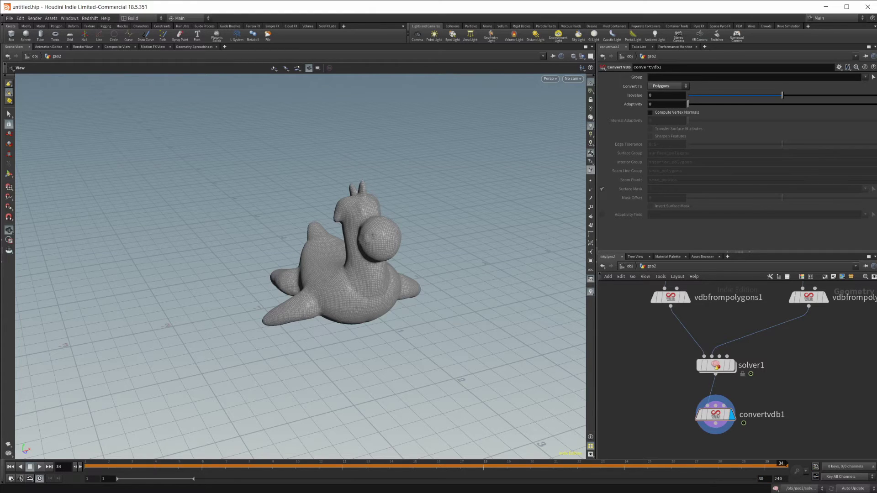
pyautogui.click(10, 467)
pyautogui.click(40, 467)
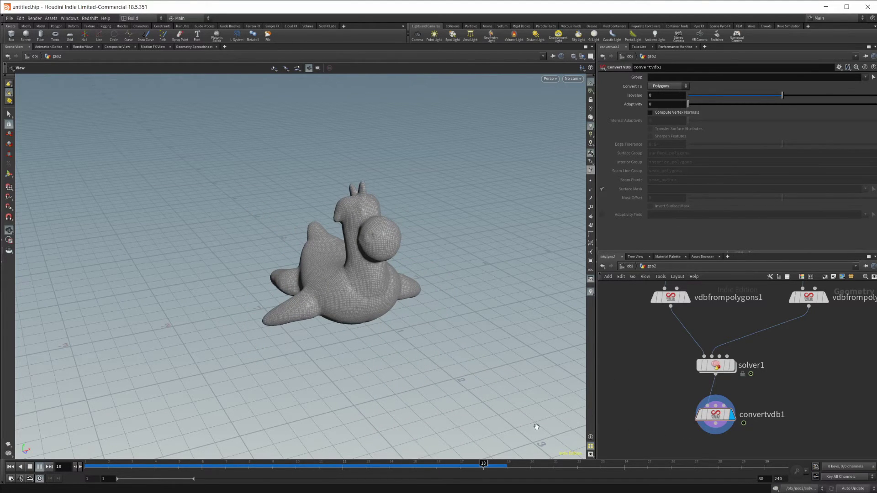
pyautogui.click(38, 467)
# Step: Inside the Solver's network, set the timeline's end frame to 45 and go to that frame
pyautogui.doubleClick(715, 365)
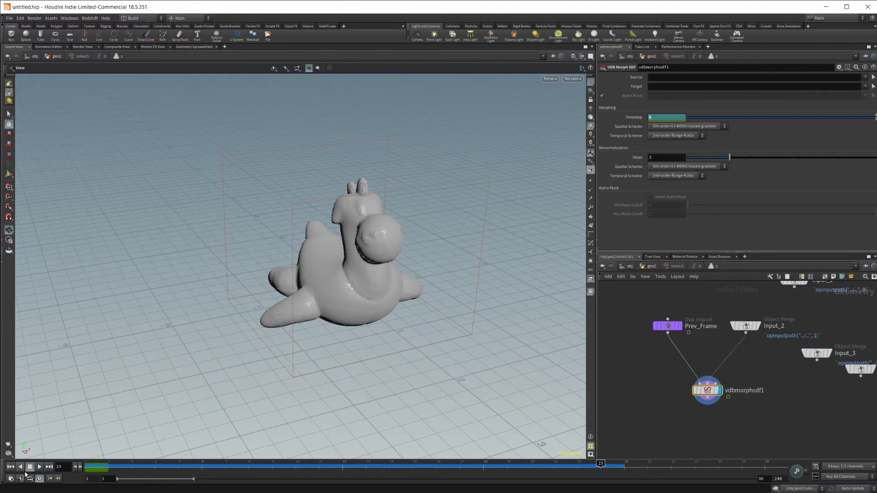
pyautogui.write('45')
pyautogui.press('Return')
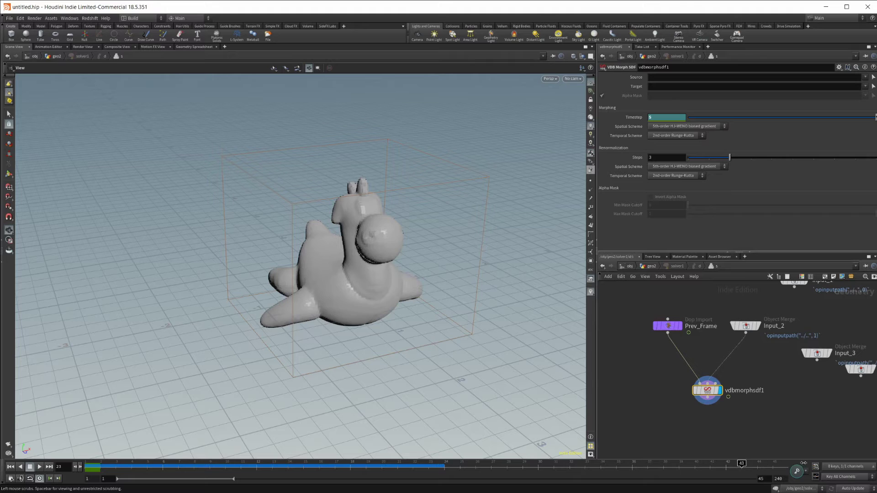
pyautogui.click(772, 466)
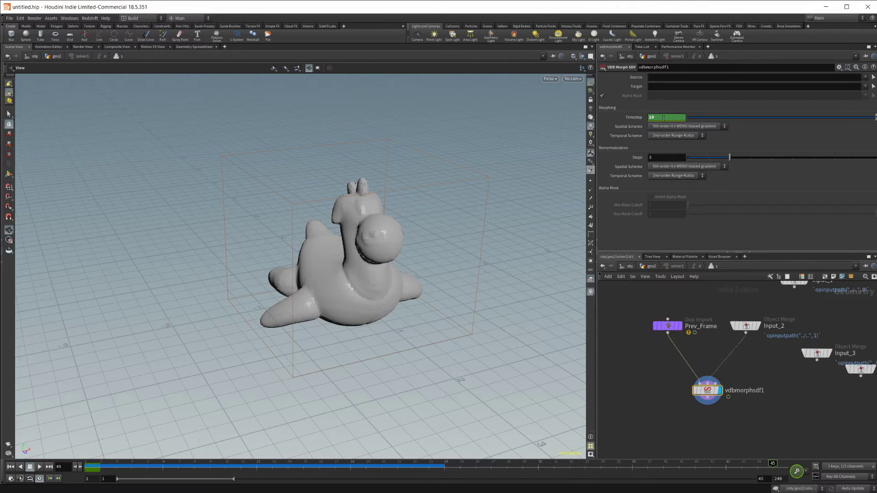
# Step: Set the VDB Morph SDF's Timestep key at frame 45 to 2 and play the morph from frame 1
pyautogui.write('2')
pyautogui.press('Return')
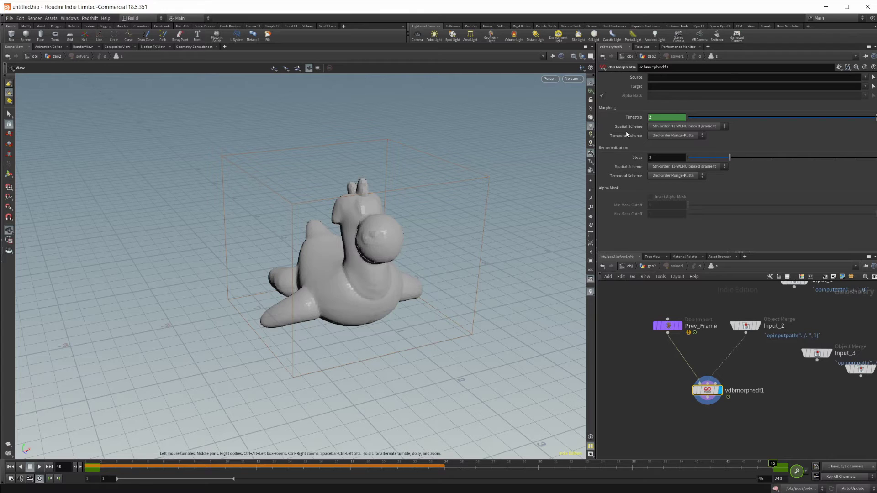
pyautogui.moveTo(263, 300); pyautogui.dragTo(388, 355)
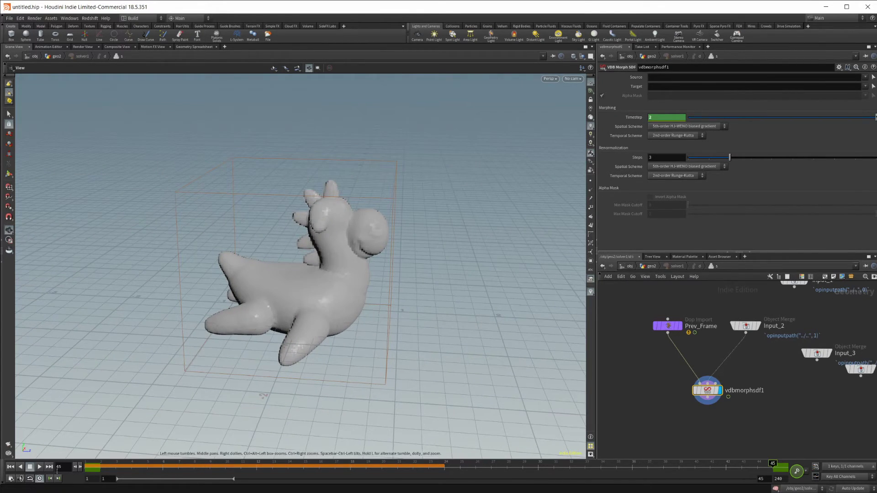
pyautogui.click(11, 466)
pyautogui.click(40, 466)
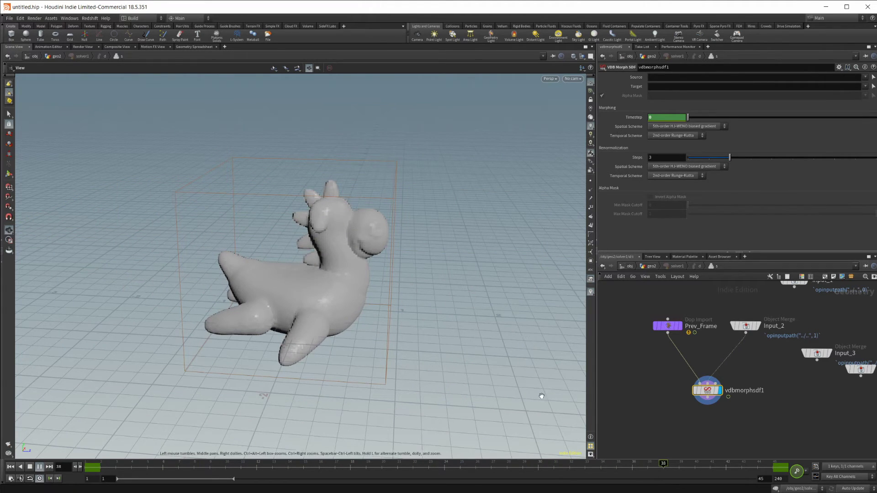
pyautogui.click(32, 467)
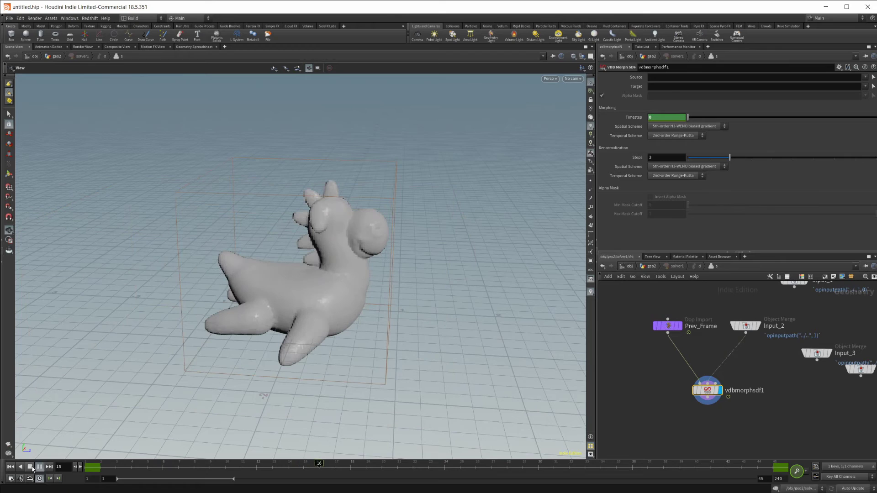
pyautogui.click(30, 467)
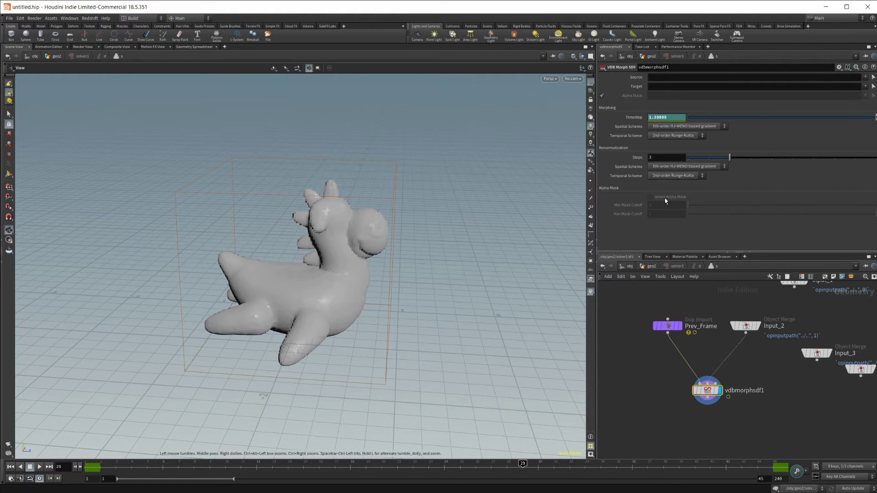
# Step: Set the VDB Morph SDF's Timestep key at frame 45 to 1 and play the morph from frame 1
pyautogui.moveTo(491, 463); pyautogui.dragTo(297, 461)
pyautogui.moveTo(510, 437); pyautogui.dragTo(872, 443)
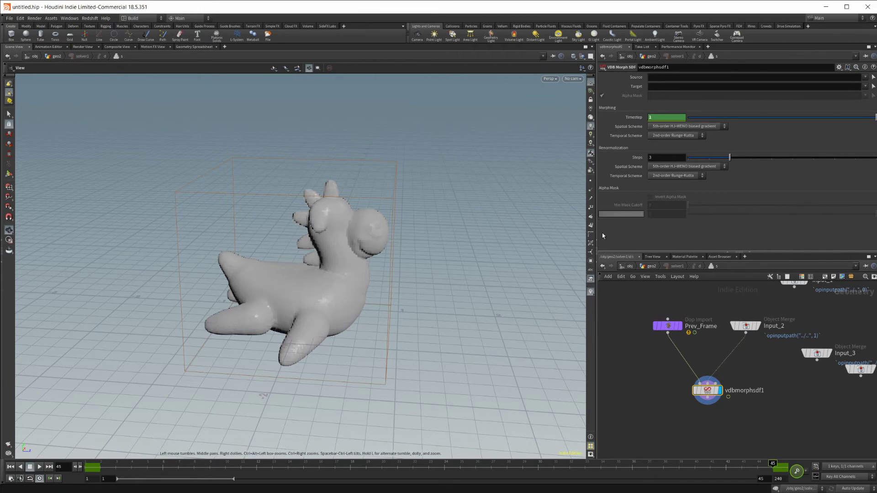
pyautogui.click(10, 467)
pyautogui.click(39, 467)
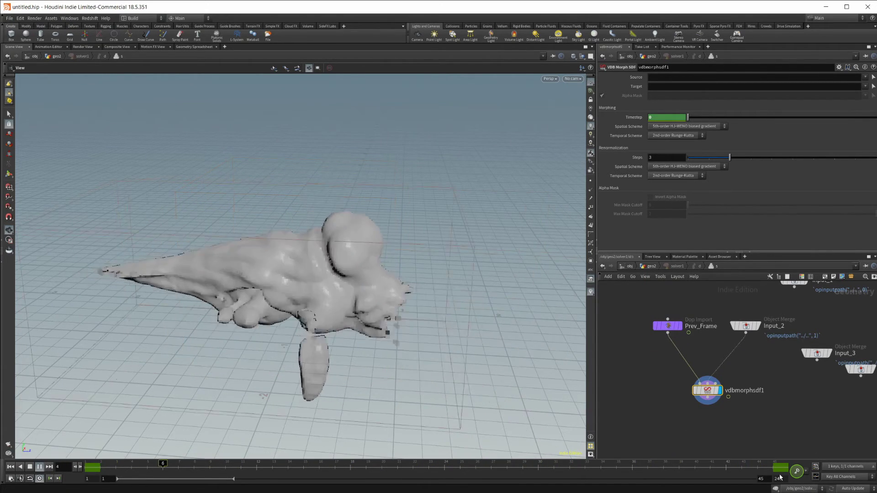
pyautogui.moveTo(265, 344); pyautogui.dragTo(262, 338)
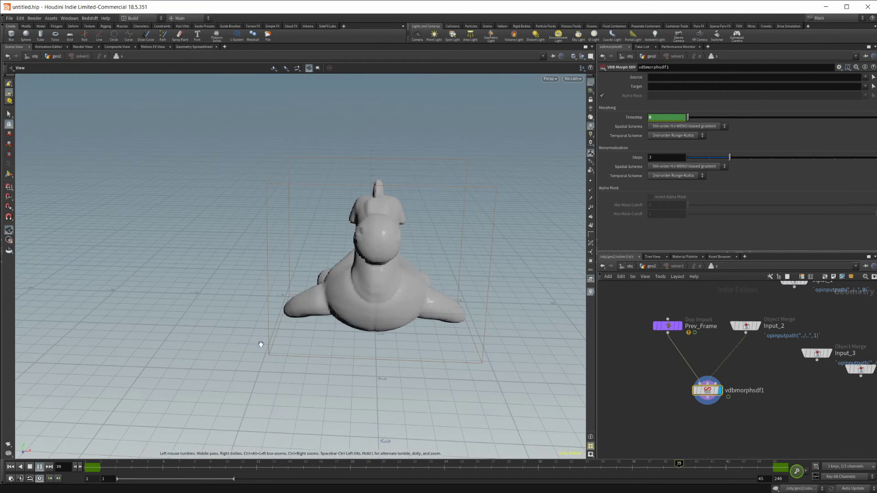
pyautogui.click(30, 468)
# Step: Scrub the timeline around frames 17 to 20 and examine the shape inside the Solver from several angles
pyautogui.moveTo(317, 301); pyautogui.dragTo(325, 468)
pyautogui.click(287, 463)
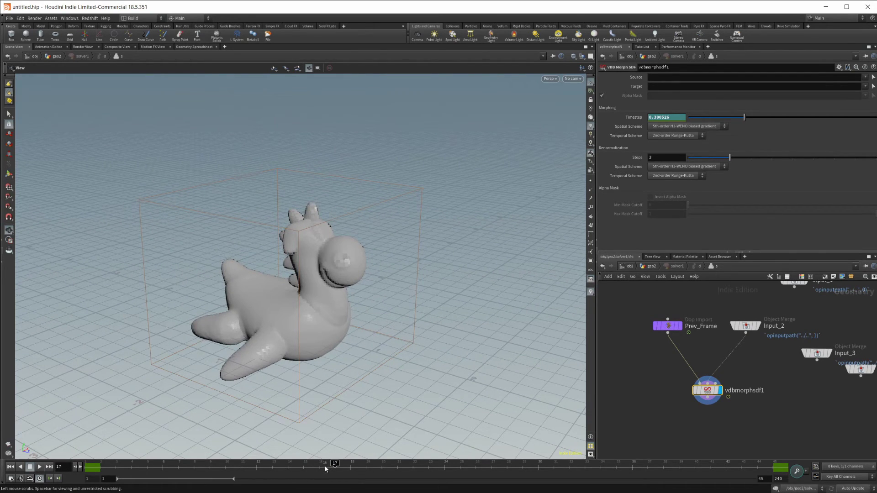
pyautogui.moveTo(281, 302); pyautogui.dragTo(296, 281)
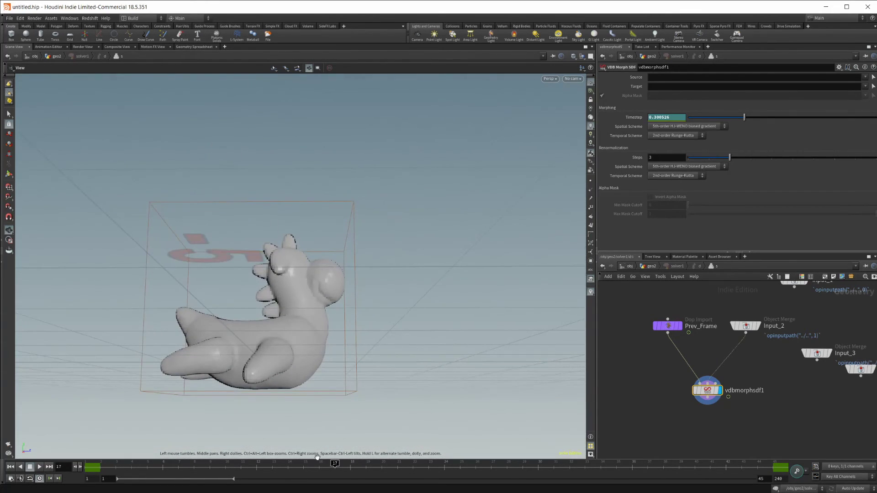
pyautogui.moveTo(334, 465); pyautogui.dragTo(412, 465)
pyautogui.moveTo(413, 466); pyautogui.dragTo(381, 470)
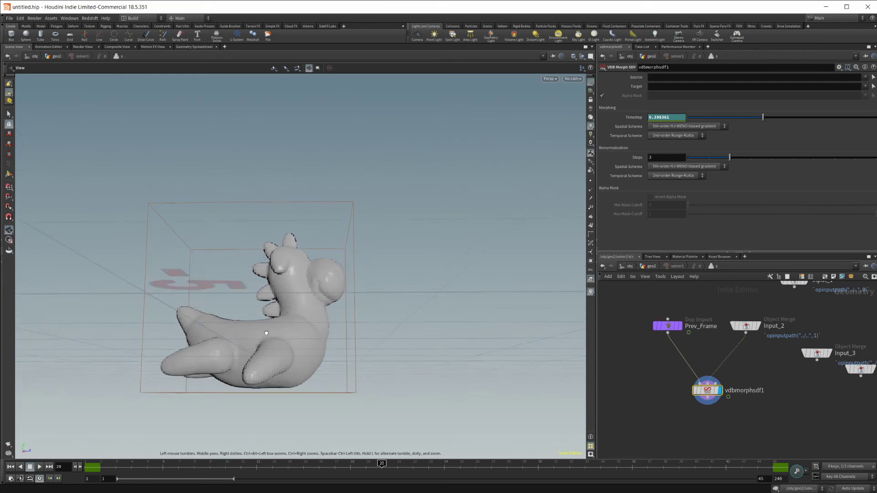
pyautogui.moveTo(274, 228); pyautogui.dragTo(298, 298)
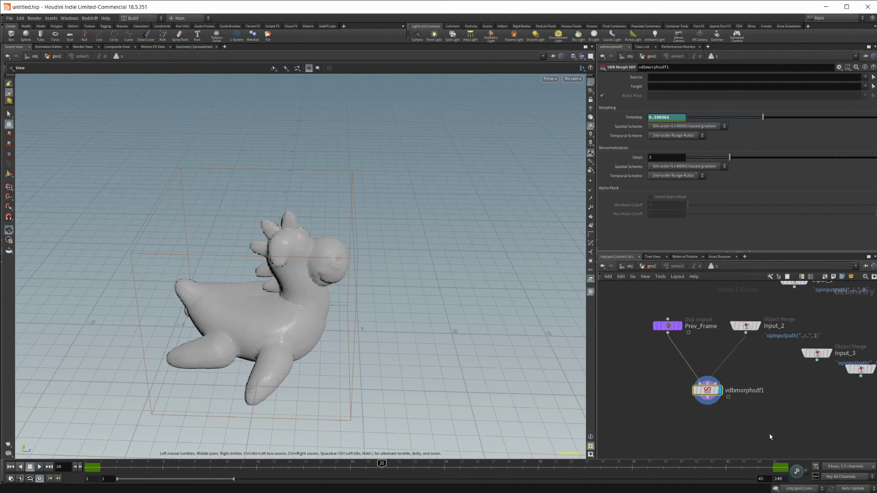
# Step: Return to the object level through the geo2 network and play the polygon morph from frame 1
pyautogui.click(653, 267)
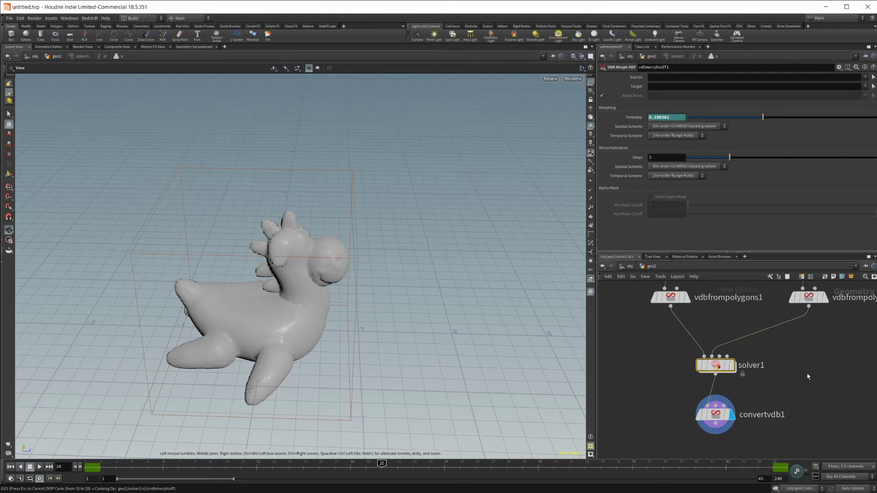
pyautogui.scroll(-5, 806, 375)
pyautogui.click(629, 266)
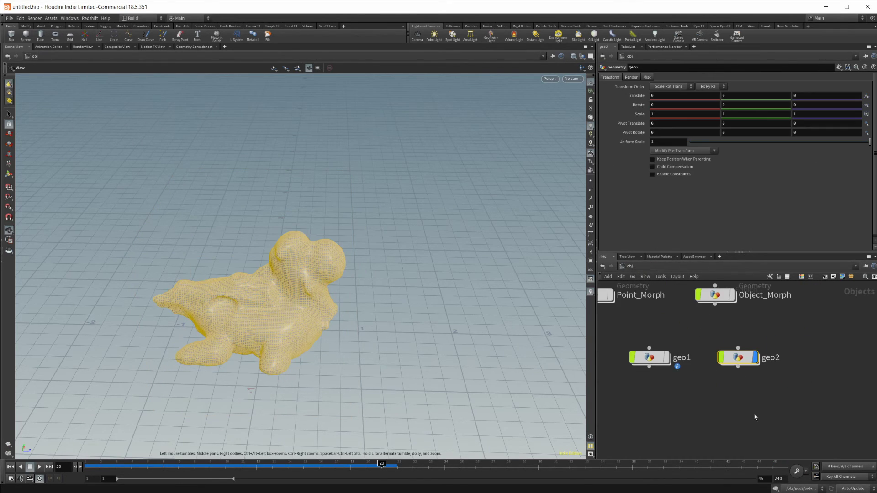
pyautogui.click(665, 448)
pyautogui.moveTo(413, 332); pyautogui.dragTo(307, 343)
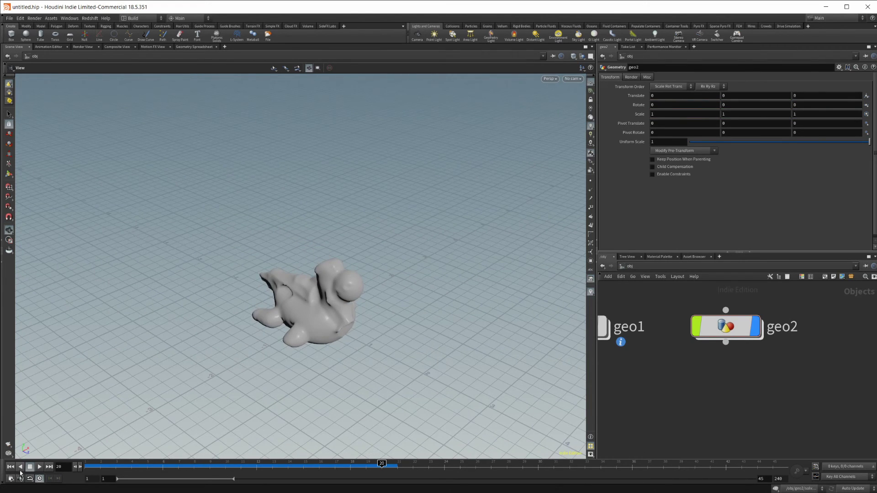
pyautogui.click(10, 466)
pyautogui.click(39, 467)
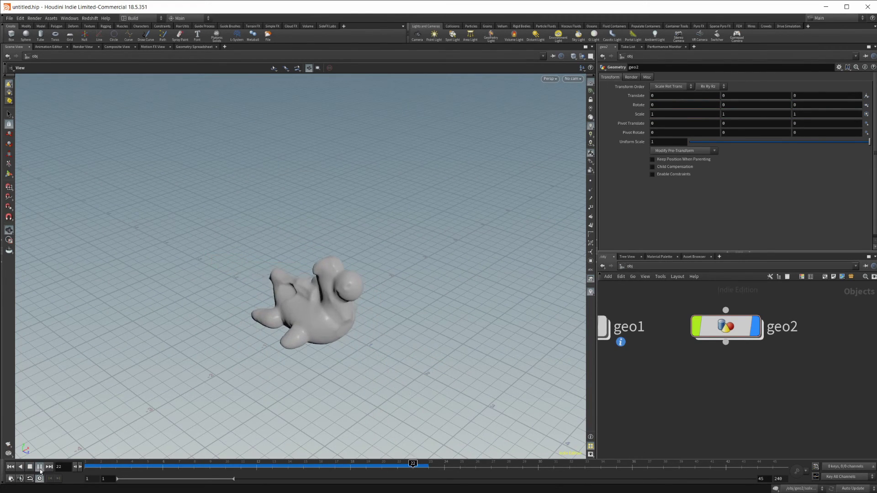